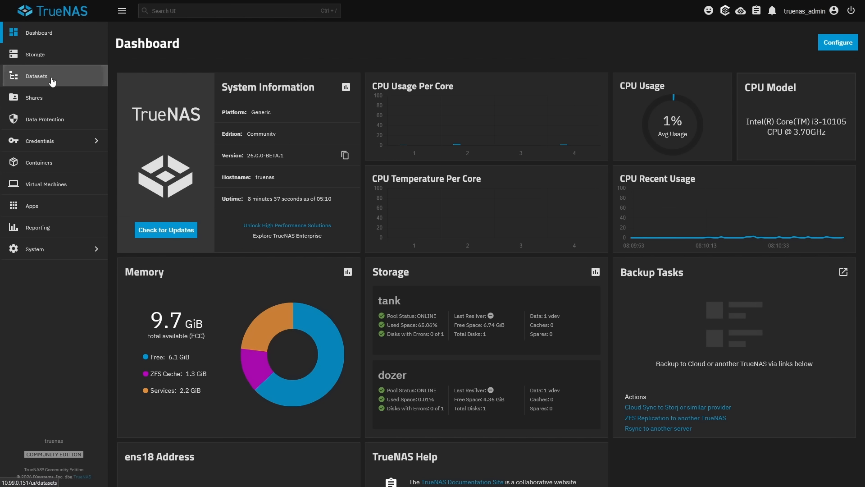
Delete the profilarr dataset under tank/configs, confirming with the path tank/configs/profilarr.
{"action": "left_click", "coordinate": [36, 76]}
{"action": "left_click", "coordinate": [137, 190]}
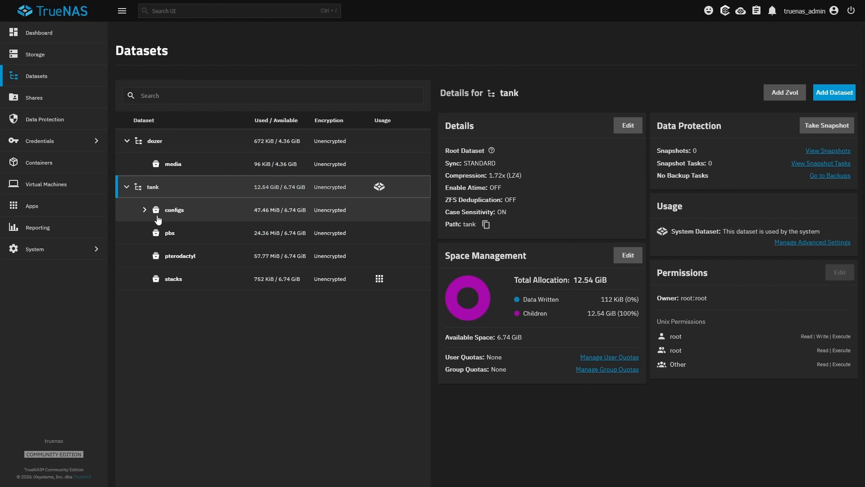
{"action": "left_click", "coordinate": [157, 211]}
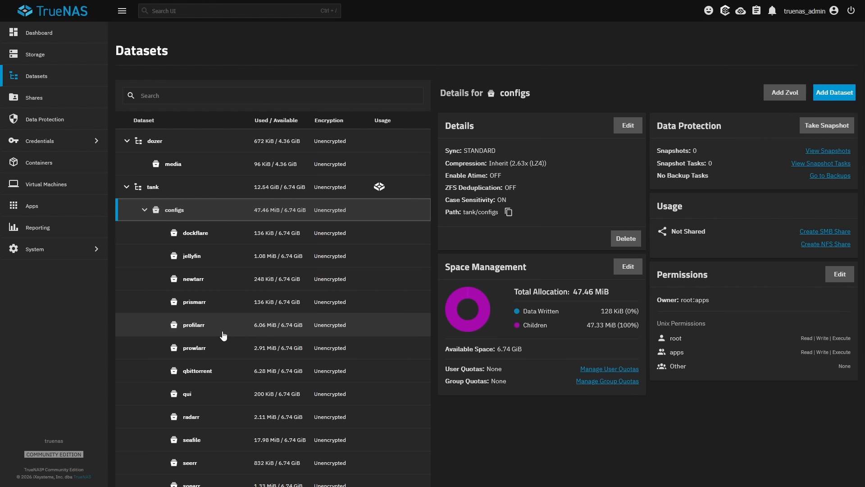
{"action": "left_click", "coordinate": [223, 334]}
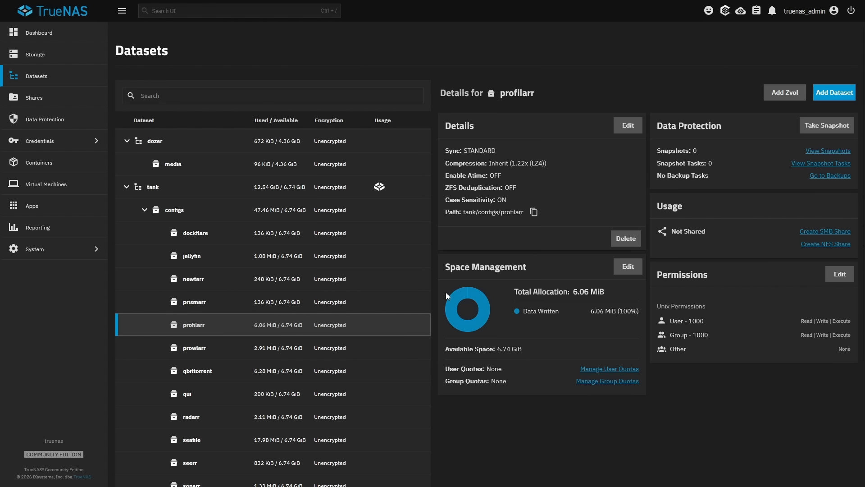
{"action": "left_click", "coordinate": [625, 240]}
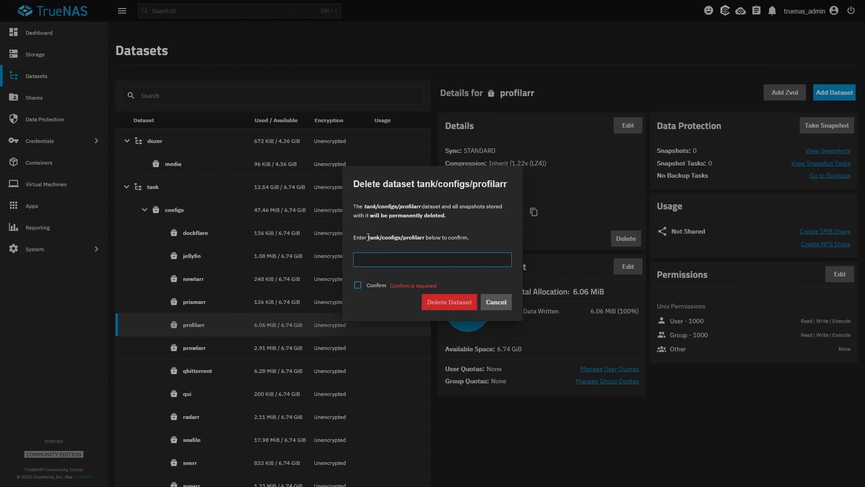
{"action": "left_click_drag", "start_coordinate": [368, 237], "coordinate": [424, 239]}
{"action": "key", "text": "ctrl+c"}
{"action": "left_click", "coordinate": [422, 260]}
{"action": "key", "text": "ctrl+v"}
{"action": "left_click", "coordinate": [358, 285]}
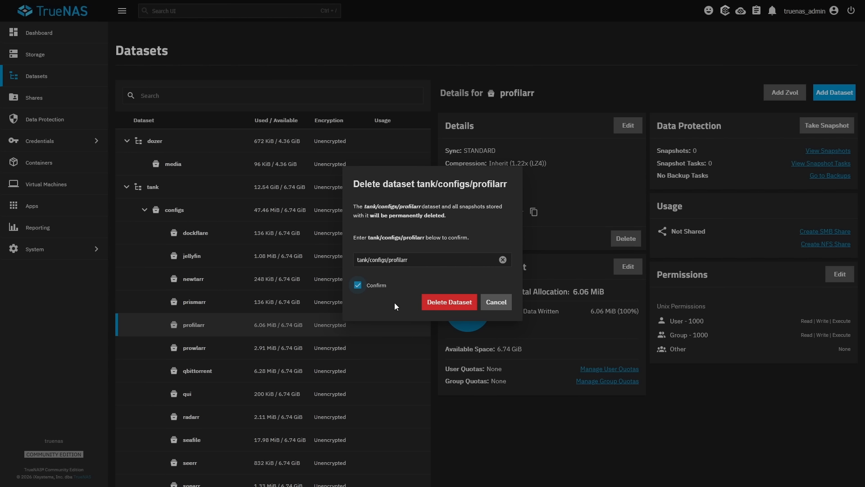
{"action": "left_click", "coordinate": [443, 302]}
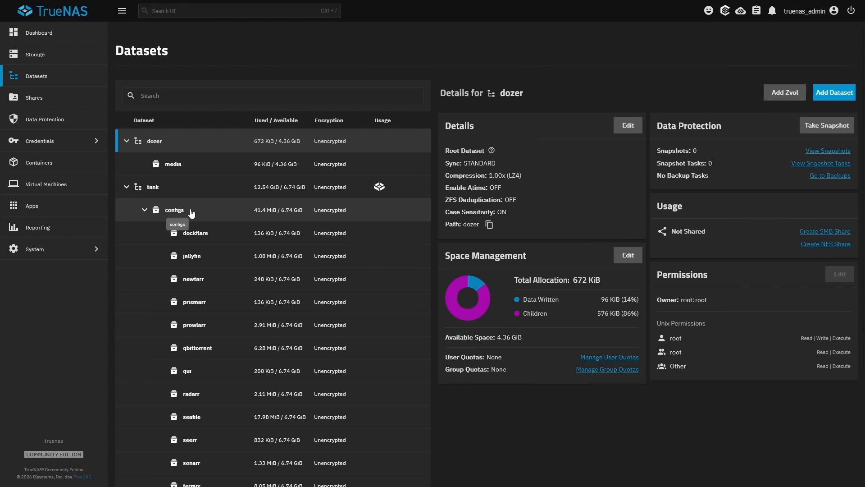
Create a new dataset named profilarr under tank/configs with the Generic preset.
{"action": "left_click", "coordinate": [173, 210]}
{"action": "left_click", "coordinate": [830, 89]}
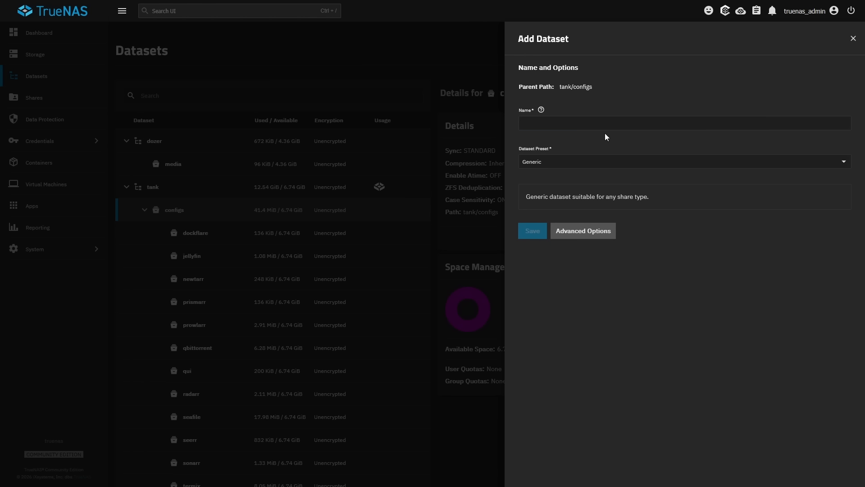
{"action": "left_click", "coordinate": [583, 121]}
{"action": "key", "text": "ctrl+v"}
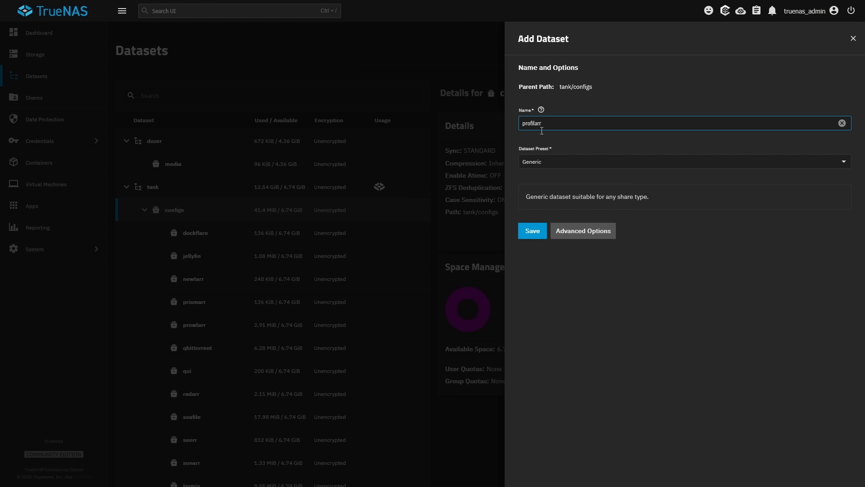
{"action": "left_click", "coordinate": [534, 233]}
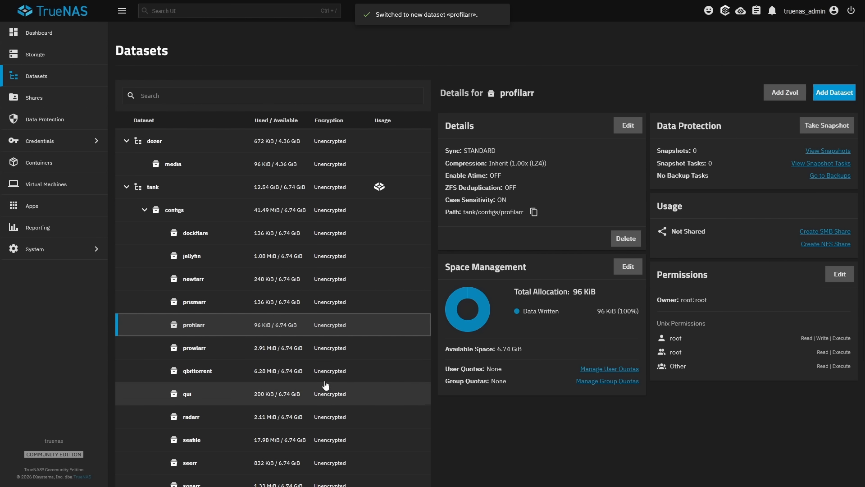
Set the profilarr dataset's group to apps with write access, remove read and execute for Other, apply the group, and save the permissions.
{"action": "left_click", "coordinate": [839, 274]}
{"action": "left_click", "coordinate": [398, 223]}
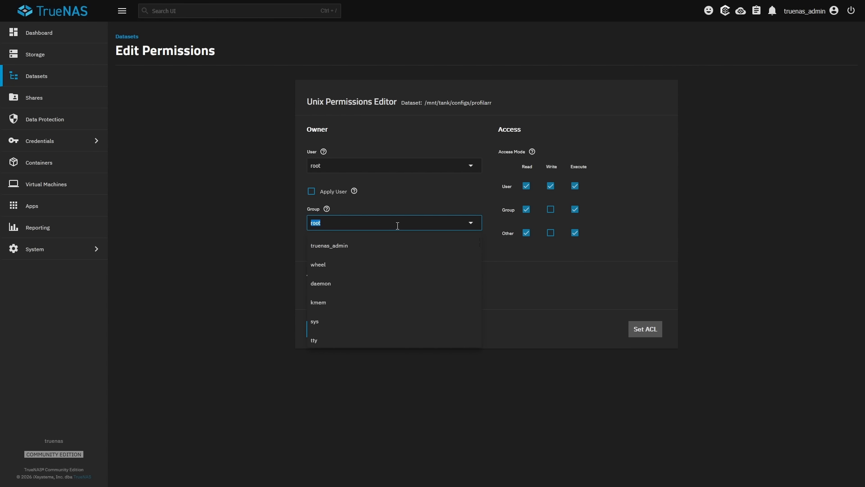
{"action": "type", "text": "apps"}
{"action": "key", "text": "Return"}
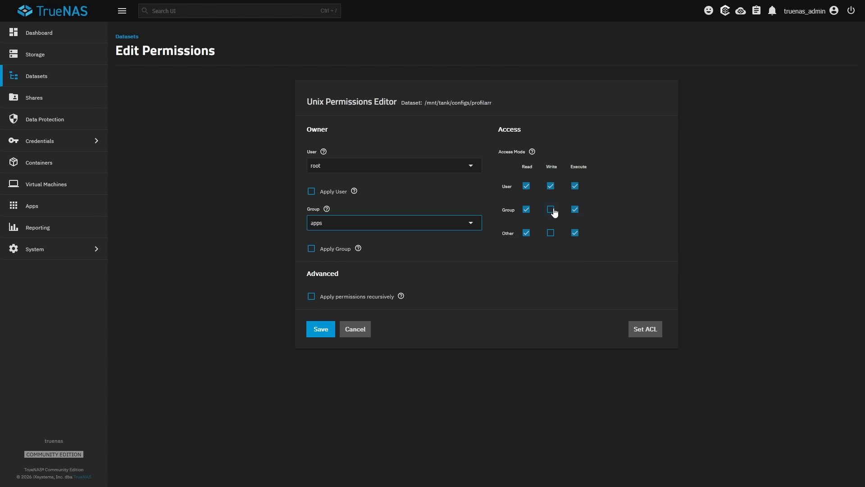
{"action": "left_click", "coordinate": [550, 209]}
{"action": "left_click", "coordinate": [527, 234]}
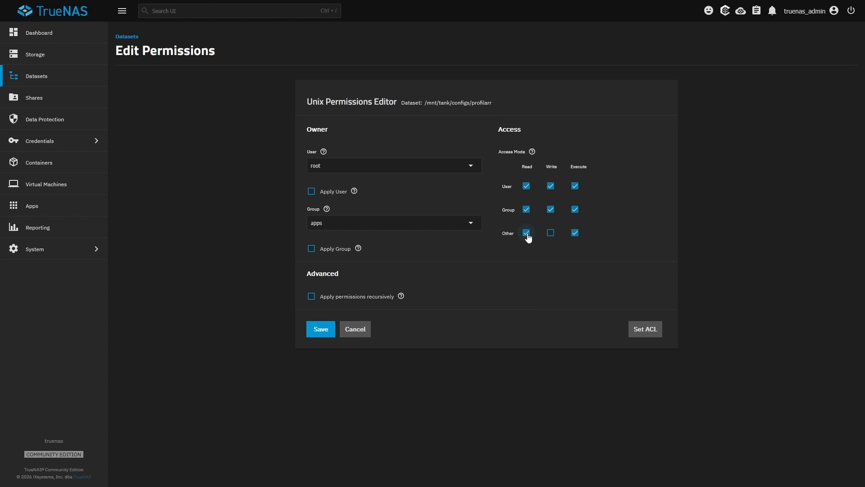
{"action": "left_click", "coordinate": [574, 233]}
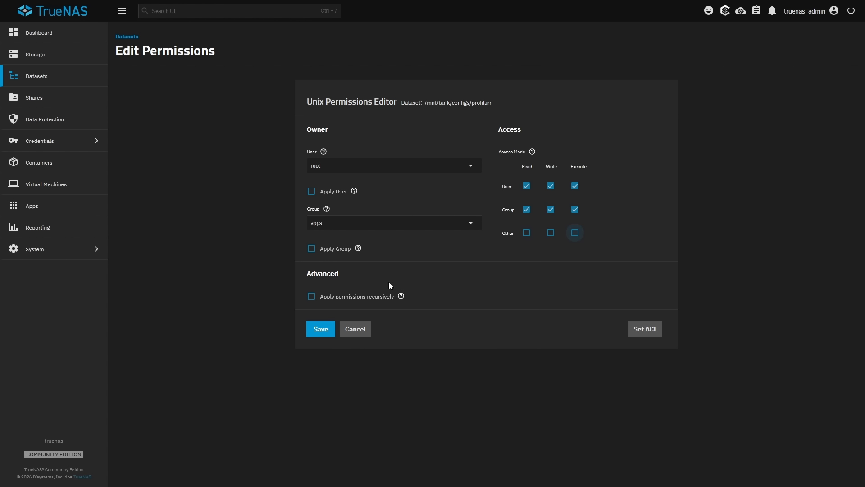
{"action": "left_click", "coordinate": [311, 249]}
{"action": "left_click", "coordinate": [320, 329]}
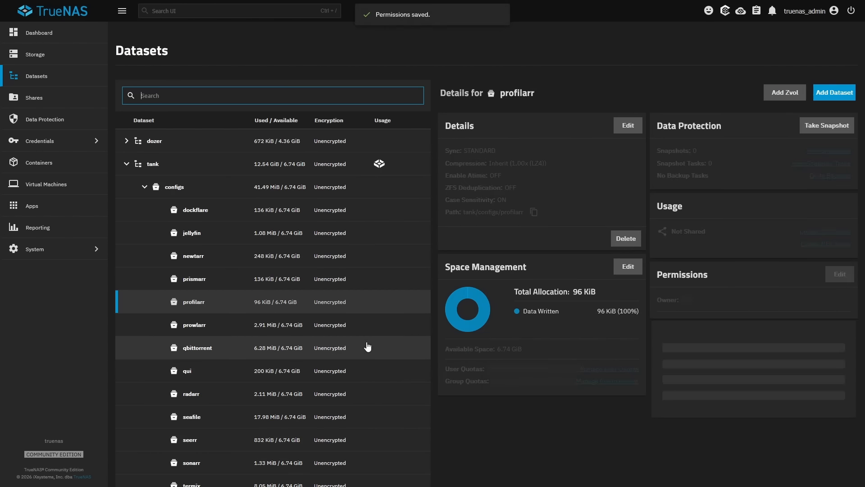
Find profilarr in the apps catalog and start installing it.
{"action": "left_click", "coordinate": [41, 205]}
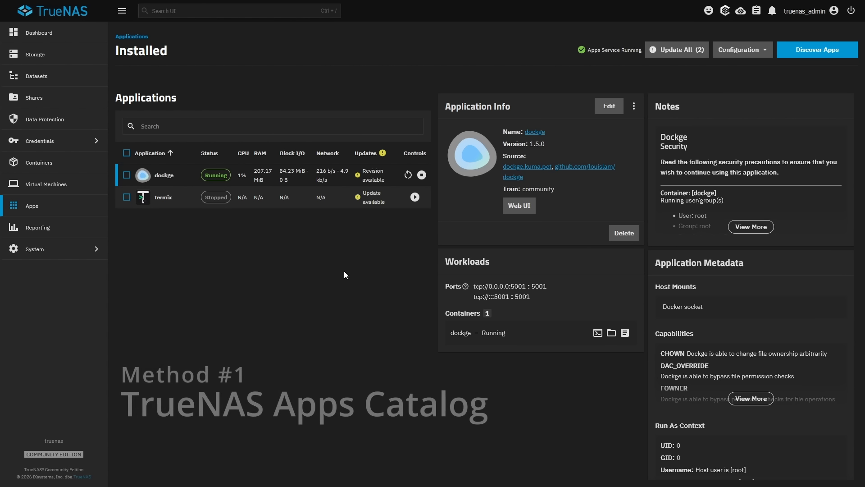
{"action": "left_click", "coordinate": [814, 51]}
{"action": "left_click", "coordinate": [203, 96]}
{"action": "type", "text": "profi"}
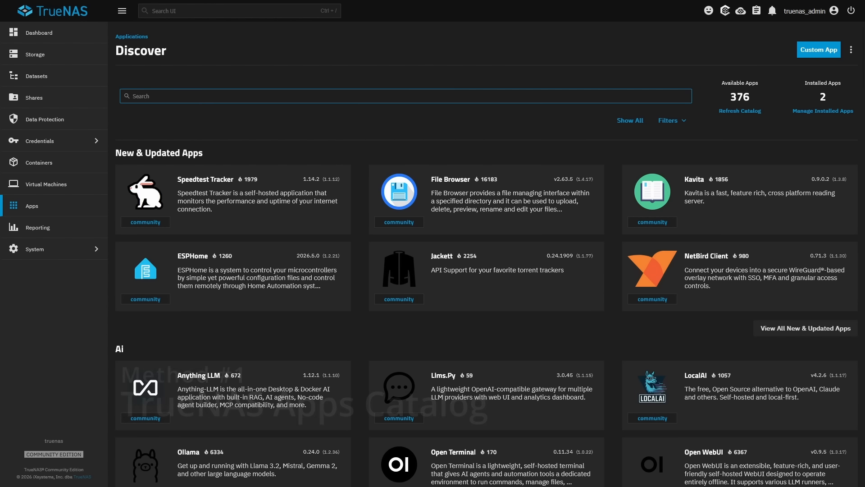
{"action": "type", "text": "larr"}
{"action": "left_click", "coordinate": [208, 221]}
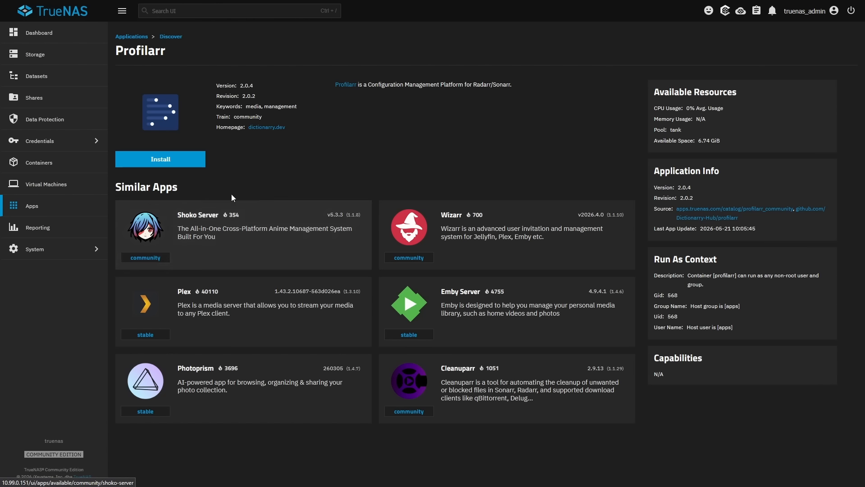
{"action": "left_click", "coordinate": [176, 162]}
Set the Profilarr Config Storage type to Host Path and choose /mnt/tank/configs/profilarr.
{"action": "left_click_drag", "start_coordinate": [266, 234], "coordinate": [126, 247]}
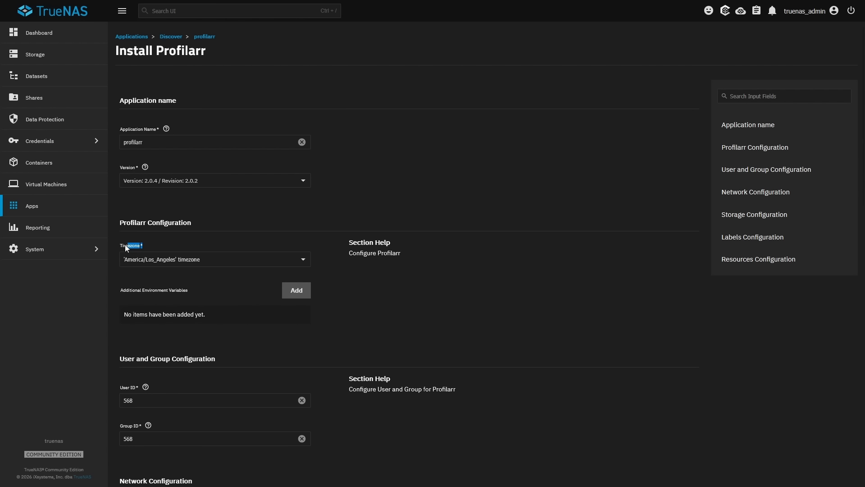
{"action": "scroll", "coordinate": [195, 249], "scroll_direction": "down", "scroll_amount": 9}
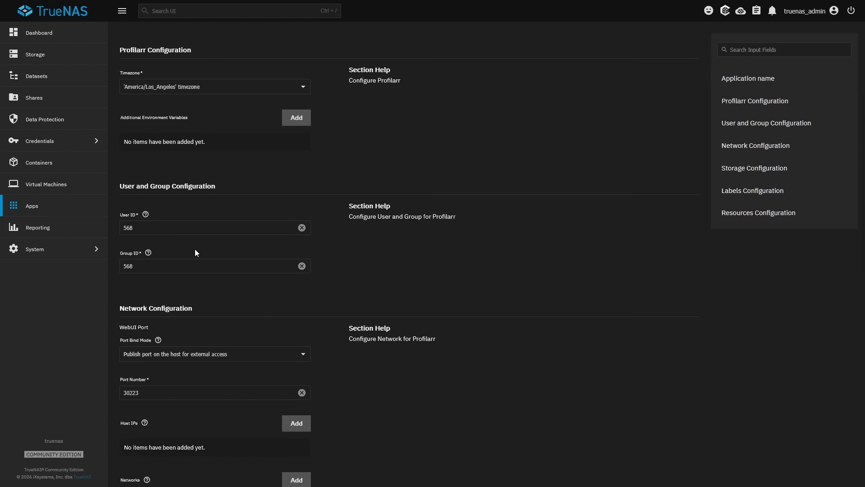
{"action": "scroll", "coordinate": [195, 250], "scroll_direction": "down", "scroll_amount": 4}
{"action": "left_click_drag", "start_coordinate": [192, 178], "coordinate": [129, 176]}
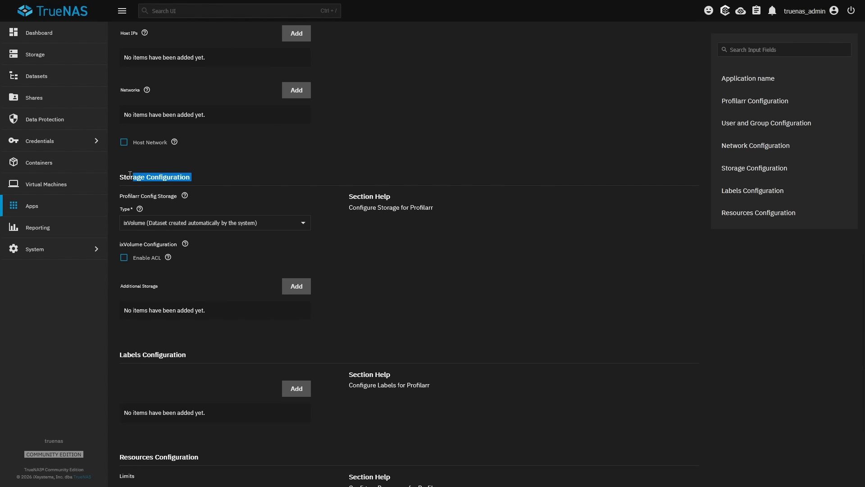
{"action": "left_click_drag", "start_coordinate": [178, 197], "coordinate": [114, 195]}
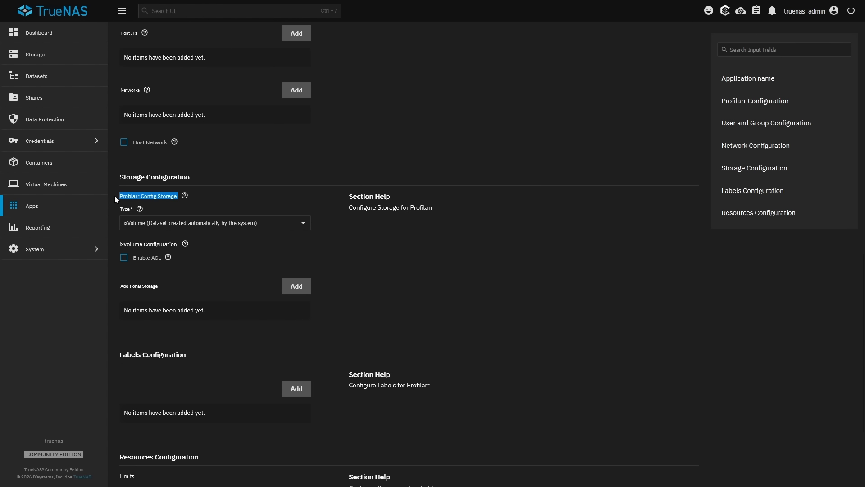
{"action": "left_click", "coordinate": [215, 224]}
{"action": "left_click", "coordinate": [174, 248]}
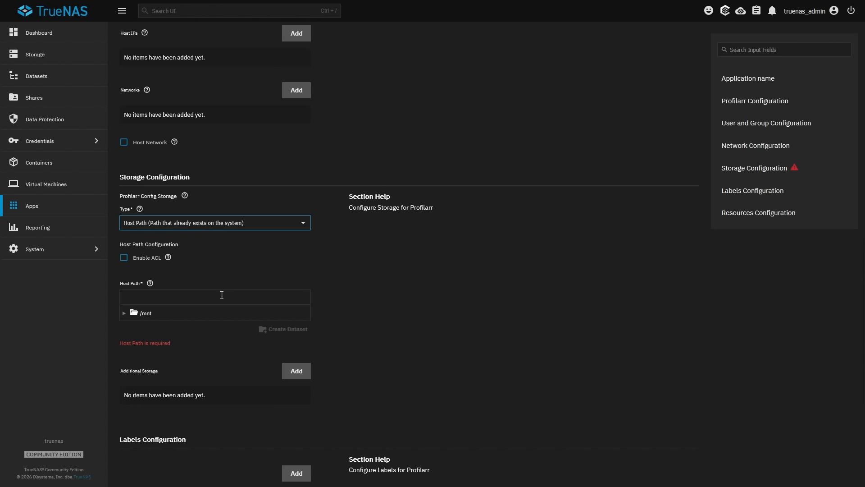
{"action": "left_click", "coordinate": [123, 312]}
{"action": "left_click", "coordinate": [133, 341]}
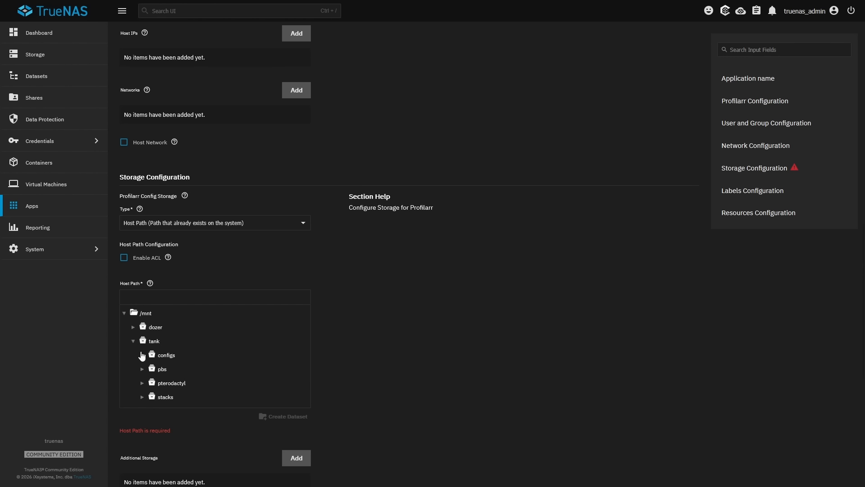
{"action": "left_click", "coordinate": [163, 359]}
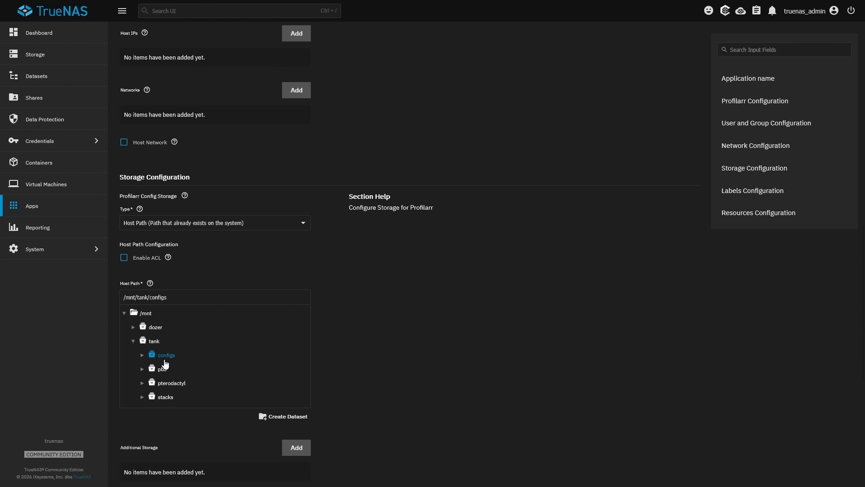
{"action": "left_click", "coordinate": [164, 359]}
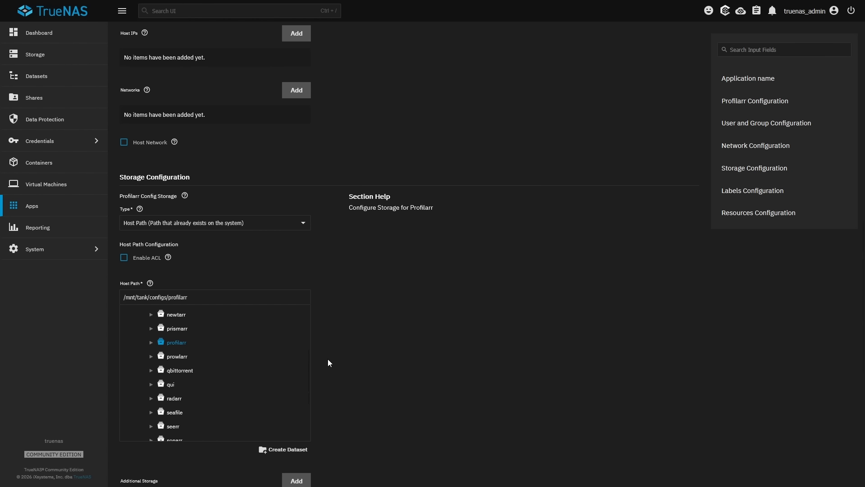
Install the configured Profilarr app and open its web interface.
{"action": "scroll", "coordinate": [329, 356], "scroll_direction": "down", "scroll_amount": 7}
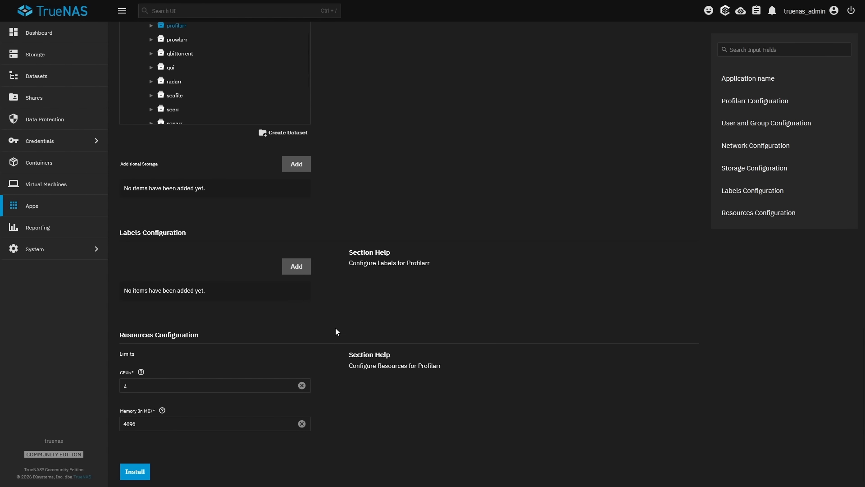
{"action": "left_click", "coordinate": [135, 472]}
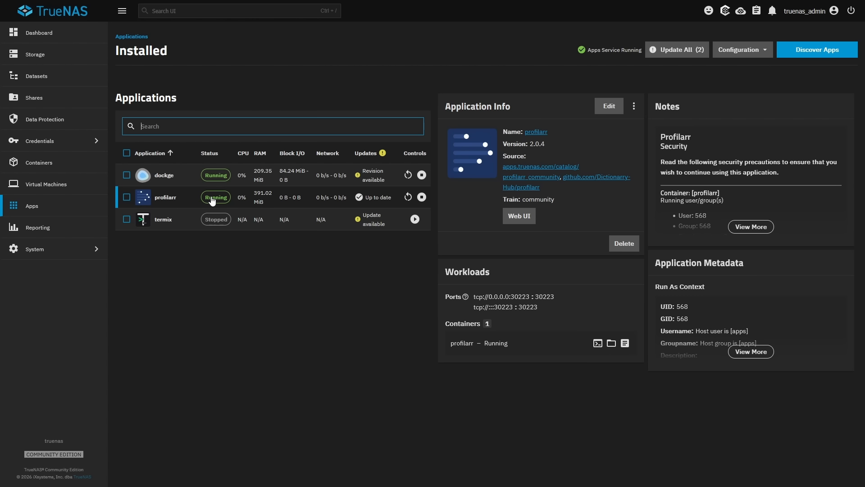
{"action": "left_click", "coordinate": [511, 218]}
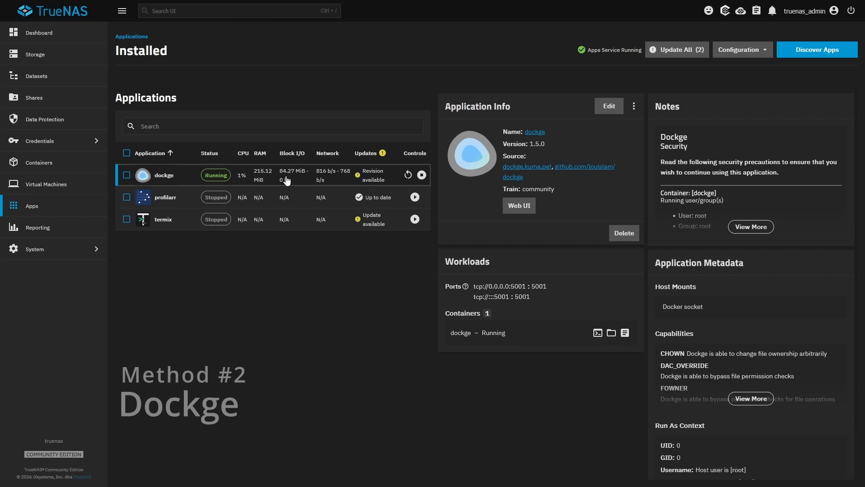
Switch to the Dockge web interface and open the arr-stack for editing.
{"action": "left_click", "coordinate": [518, 203]}
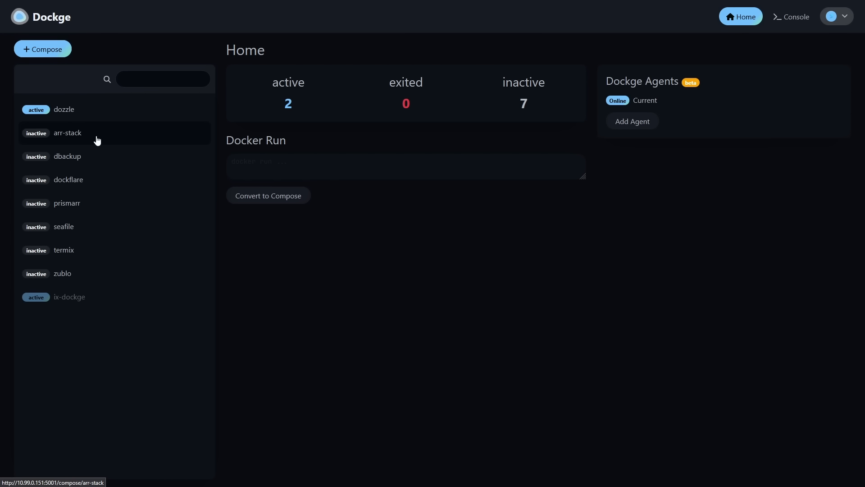
{"action": "left_click", "coordinate": [96, 139]}
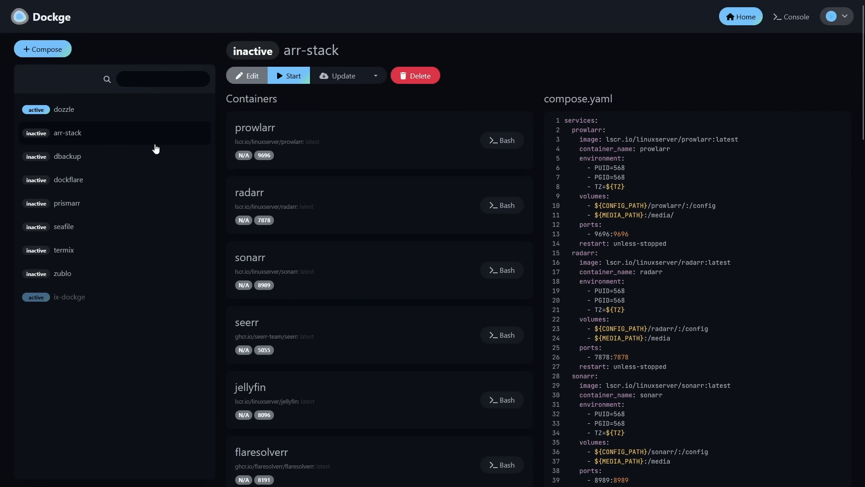
{"action": "left_click", "coordinate": [242, 78]}
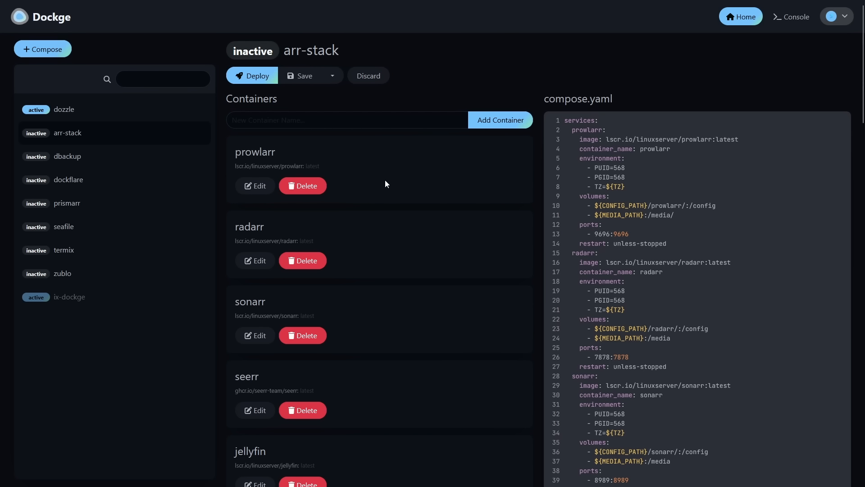
Insert two blank lines above the profilarr service in the arr-stack's compose.yaml.
{"action": "scroll", "coordinate": [636, 222], "scroll_direction": "down", "scroll_amount": 9}
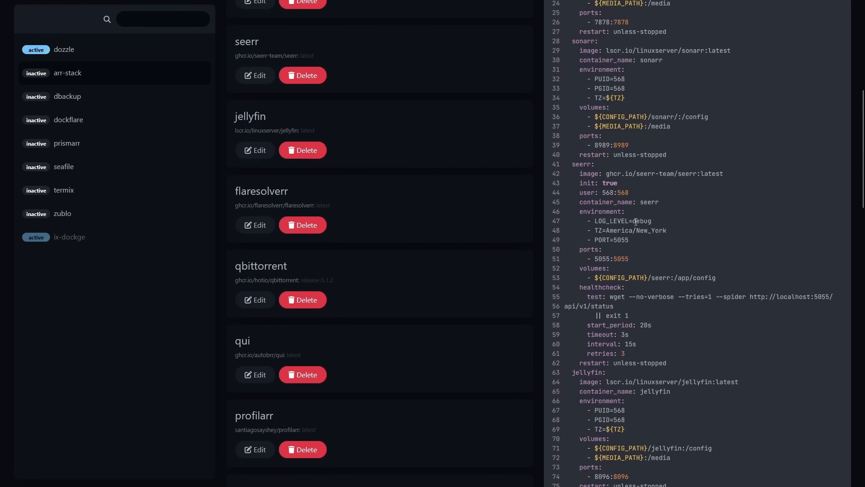
{"action": "scroll", "coordinate": [636, 221], "scroll_direction": "down", "scroll_amount": 15}
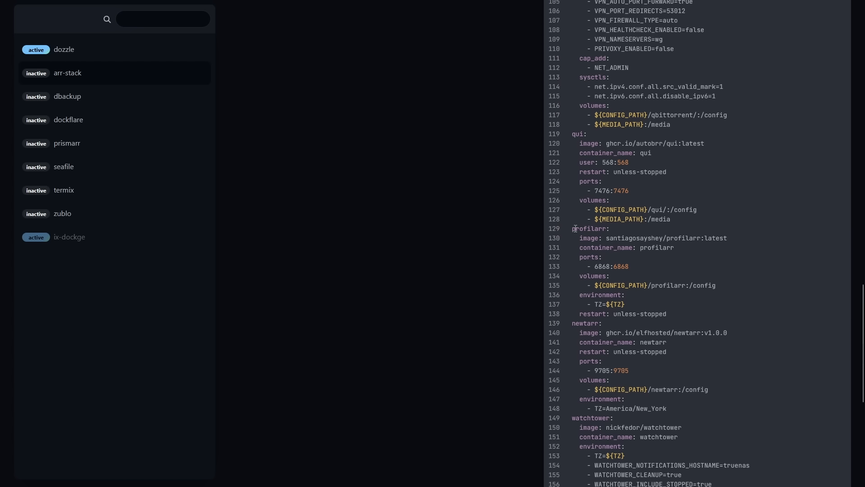
{"action": "key", "text": "Return"}
{"action": "key", "text": "Return"}
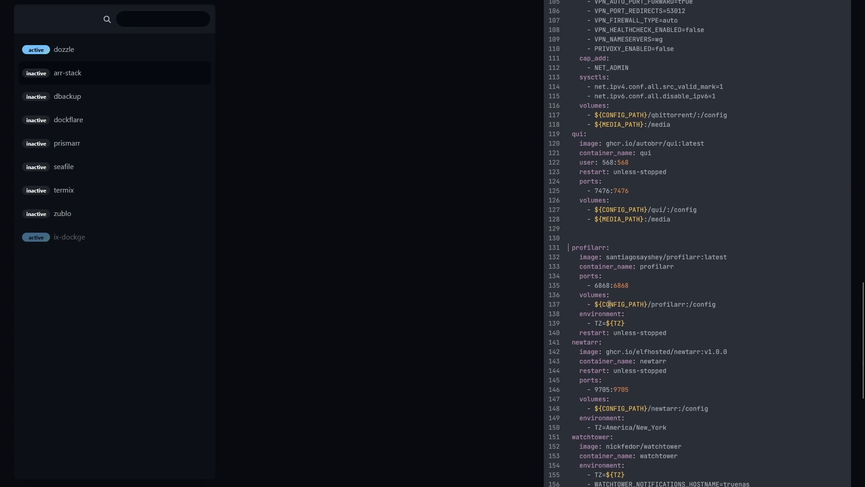
{"action": "scroll", "coordinate": [620, 401], "scroll_direction": "down", "scroll_amount": 3}
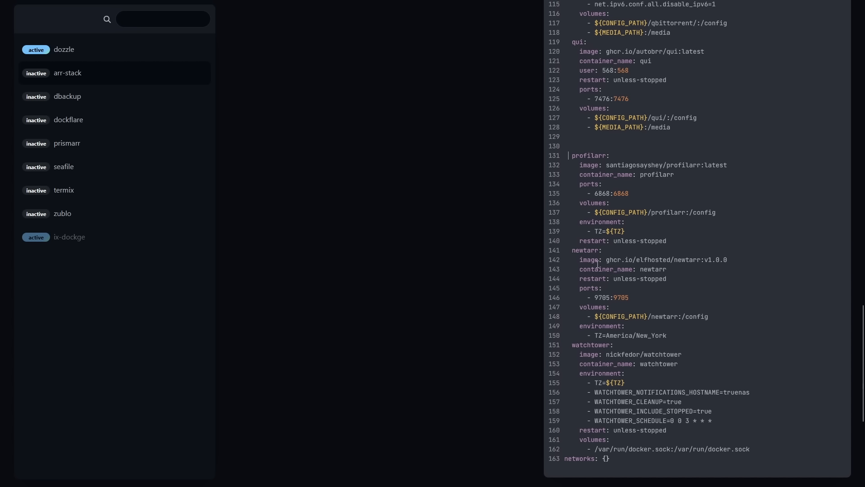
Add three blank lines above the newtarr service and delete the old profilarr service block from compose.yaml.
{"action": "left_click", "coordinate": [571, 250]}
{"action": "key", "text": "Return"}
{"action": "key", "text": "Return"}
{"action": "key", "text": "Return"}
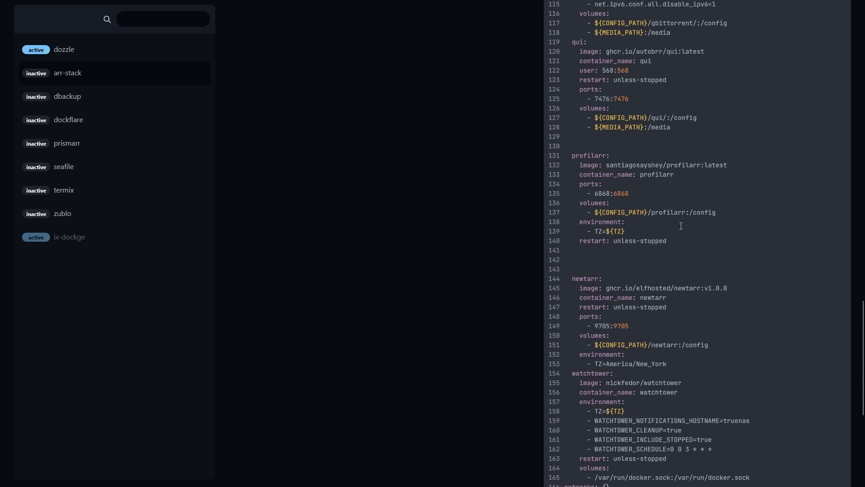
{"action": "left_click_drag", "start_coordinate": [674, 246], "coordinate": [553, 154]}
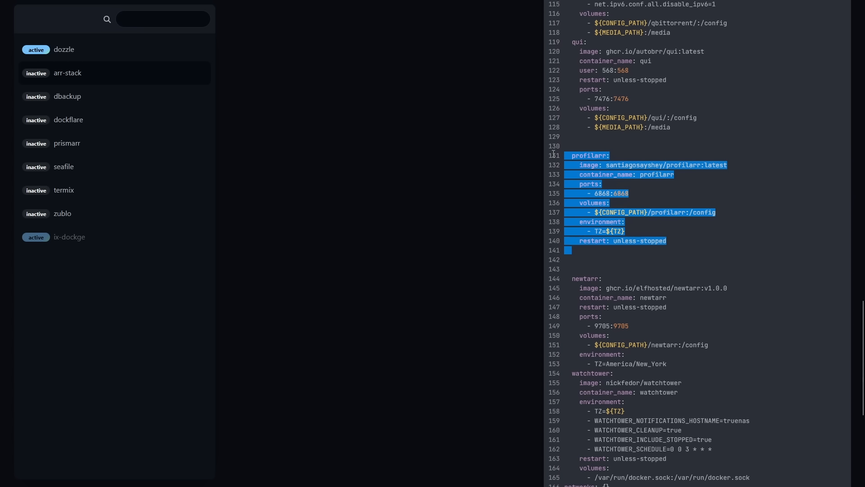
{"action": "key", "text": "BackSpace"}
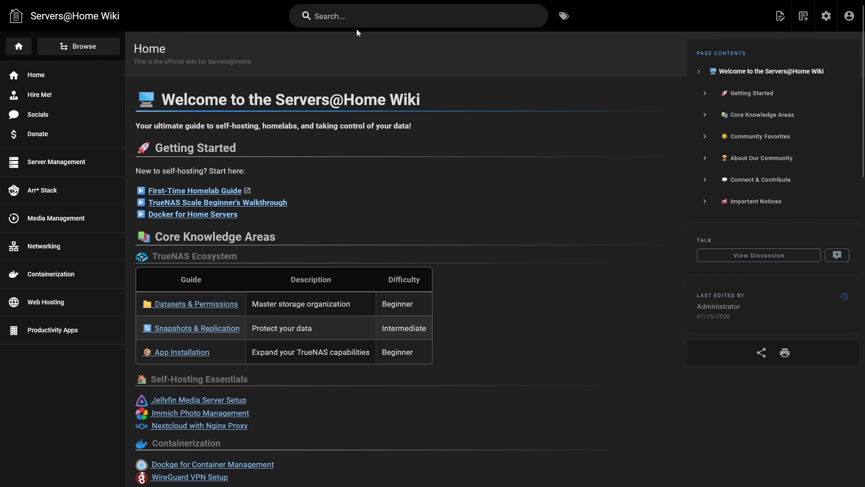
Search the Servers@Home Wiki for "profil", open the Profilarr guide and copy its Docker compose snippet.
{"action": "left_click", "coordinate": [356, 18]}
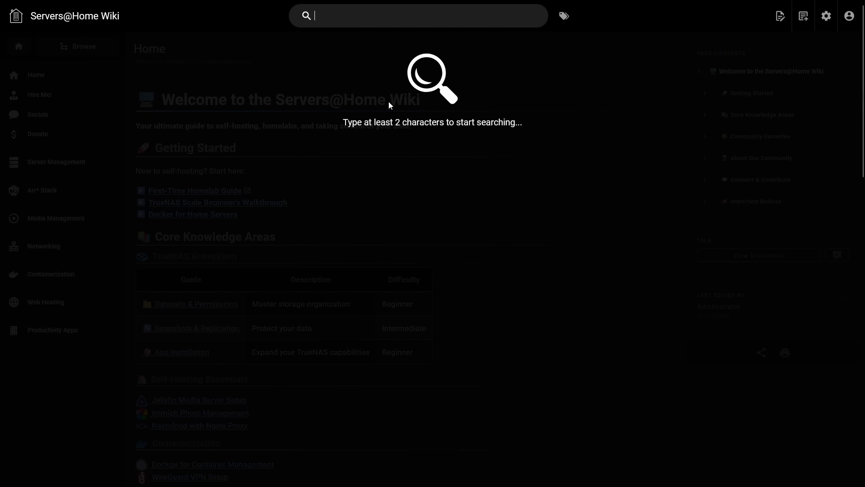
{"action": "type", "text": "profil"}
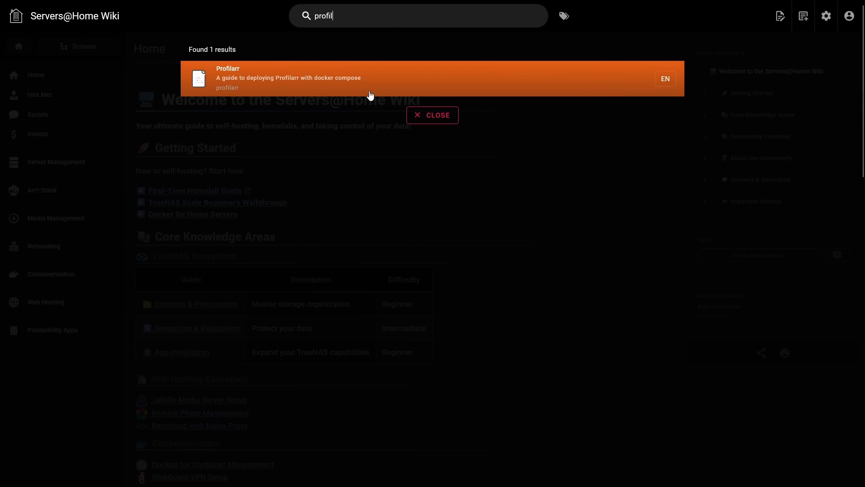
{"action": "left_click", "coordinate": [369, 95]}
{"action": "scroll", "coordinate": [209, 249], "scroll_direction": "down", "scroll_amount": 4}
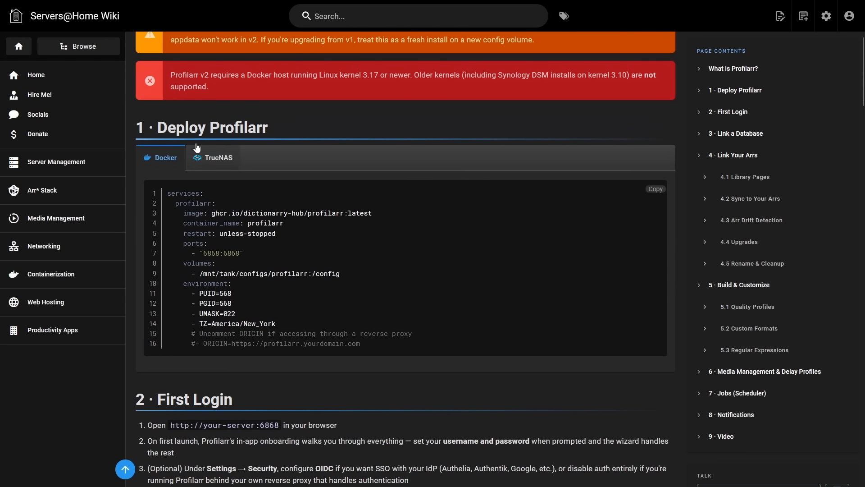
{"action": "left_click", "coordinate": [656, 189]}
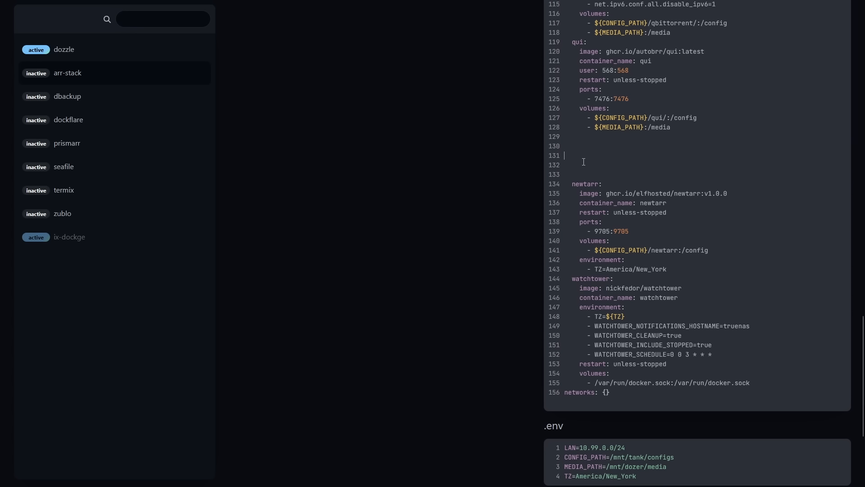
Paste the copied Profilarr compose snippet above newtarr in the arr-stack's compose.yaml and remove its duplicate "services:" line.
{"action": "key", "text": "ctrl+v"}
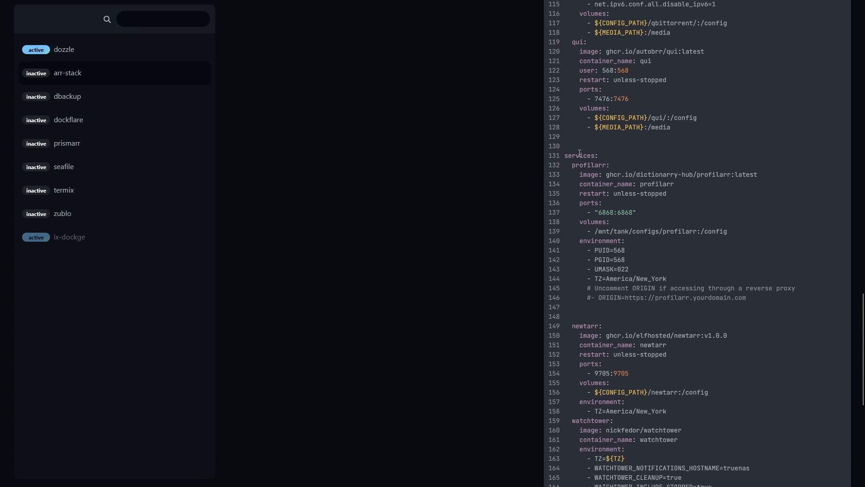
{"action": "double_click", "coordinate": [580, 156]}
{"action": "key", "text": "BackSpace"}
{"action": "key", "text": "Delete"}
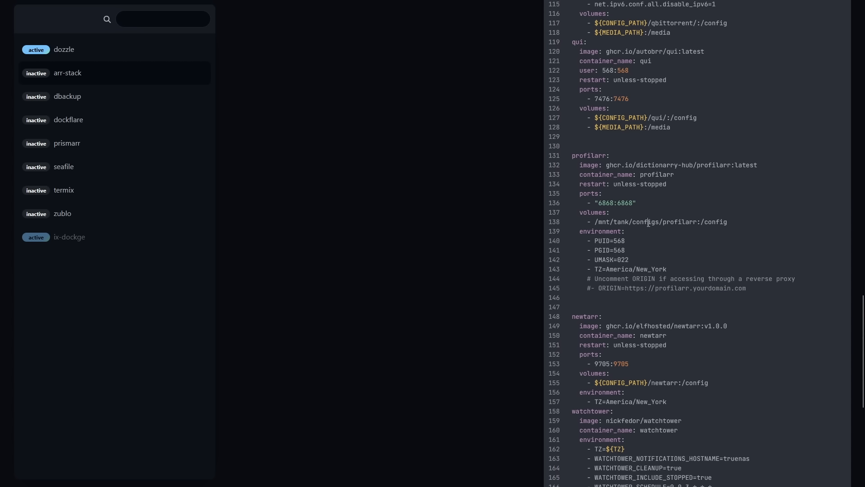
{"action": "double_click", "coordinate": [618, 221]}
{"action": "left_click", "coordinate": [629, 232]}
{"action": "left_click_drag", "start_coordinate": [619, 267], "coordinate": [654, 269]}
Deploy the arr-stack and open the profilarr container's web interface on port 6868.
{"action": "scroll", "coordinate": [470, 320], "scroll_direction": "up", "scroll_amount": 20}
{"action": "left_click", "coordinate": [254, 76]}
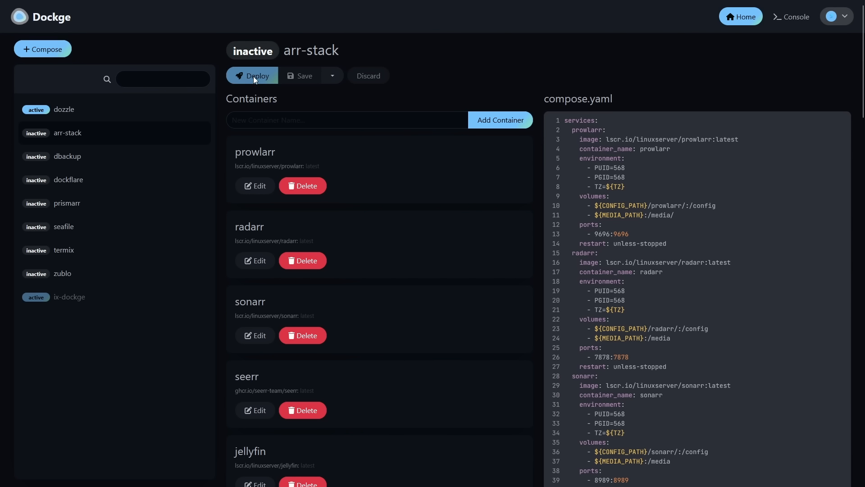
{"action": "scroll", "coordinate": [297, 191], "scroll_direction": "down", "scroll_amount": 10}
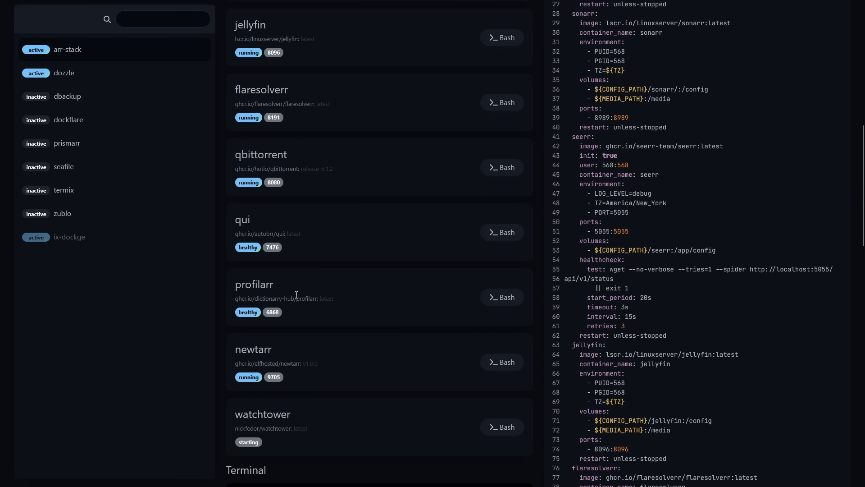
{"action": "left_click", "coordinate": [276, 315]}
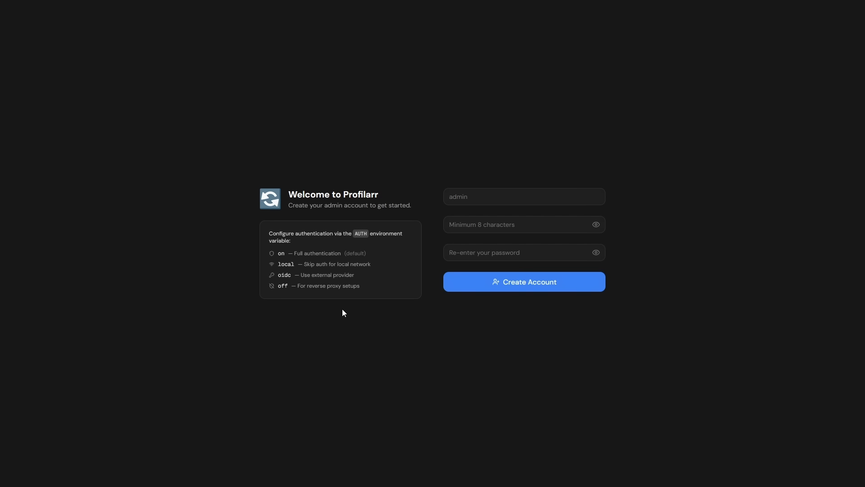
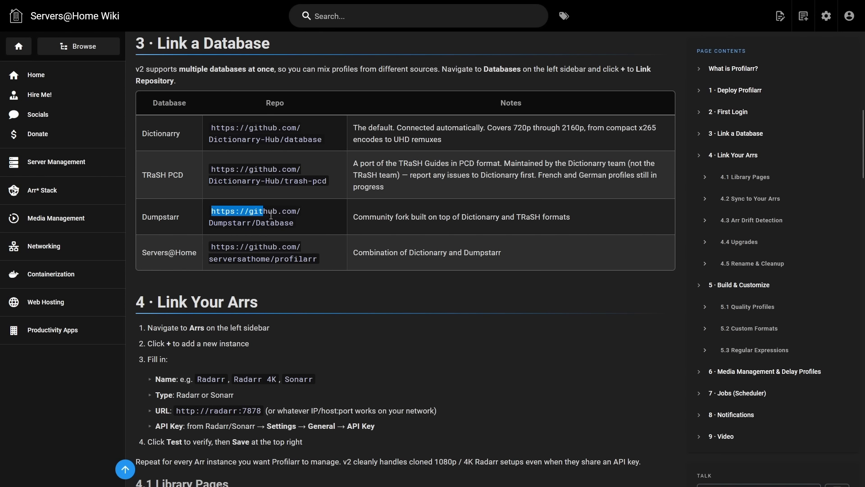
Copy the Dumpstarr repository URL from the wiki's Link a Database table and return to Profilarr's databases page.
{"action": "right_click", "coordinate": [278, 217]}
{"action": "left_click", "coordinate": [301, 310]}
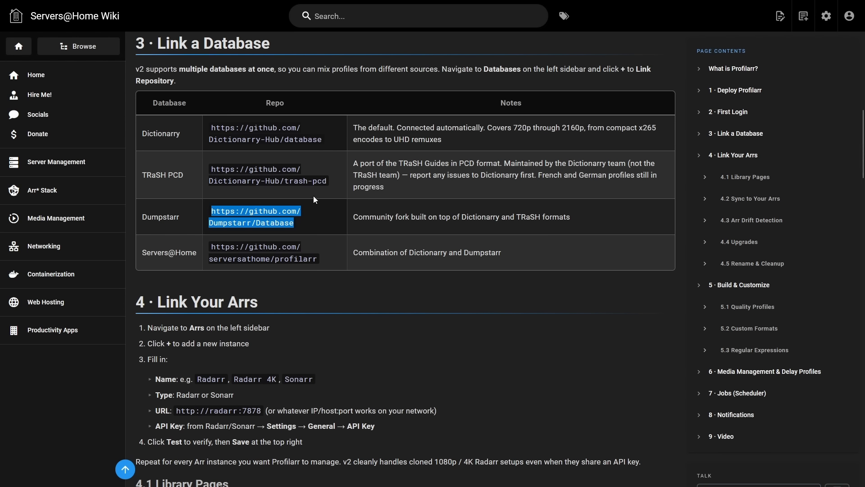
{"action": "left_click", "coordinate": [531, 0]}
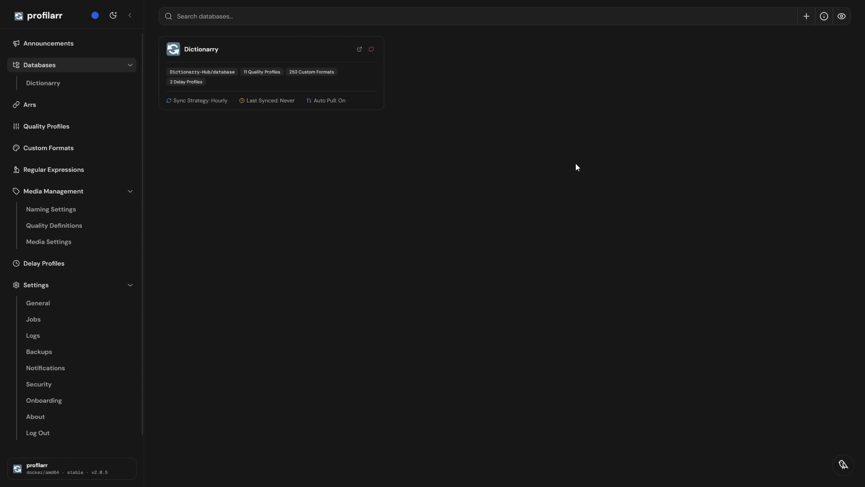
{"action": "left_click", "coordinate": [807, 18]}
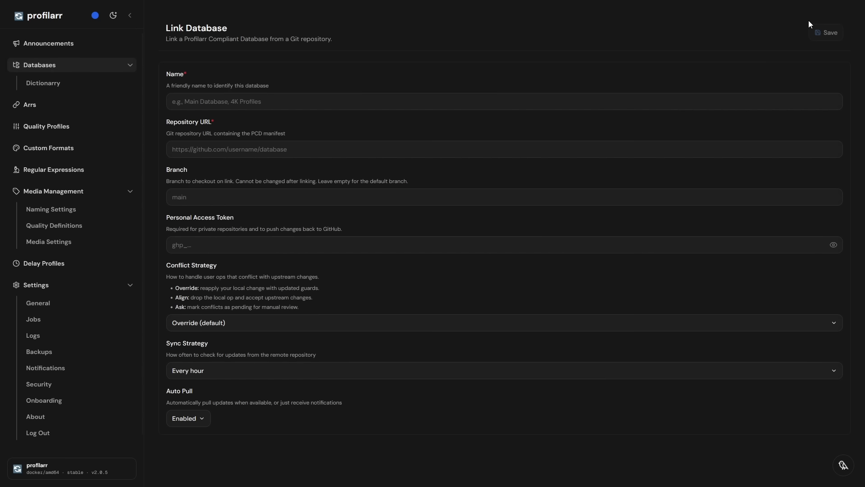
{"action": "left_click", "coordinate": [270, 102]}
{"action": "type", "text": "dumpstarr"}
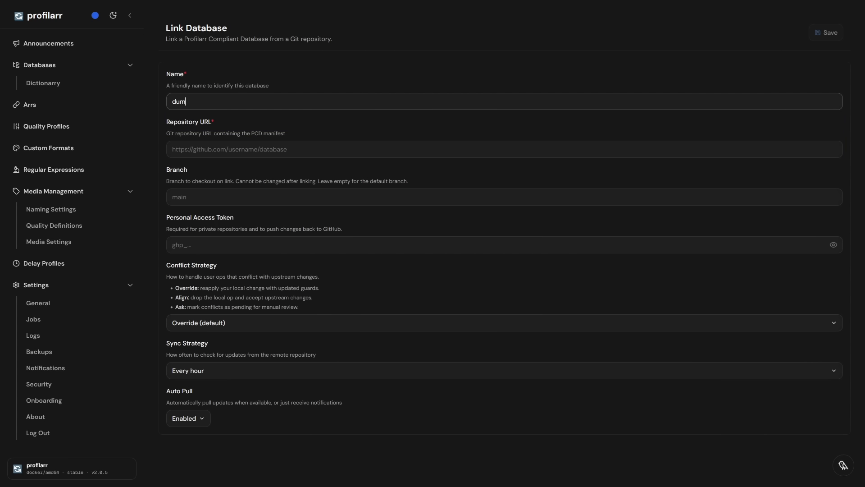
{"action": "left_click", "coordinate": [209, 152]}
{"action": "key", "text": "ctrl+v"}
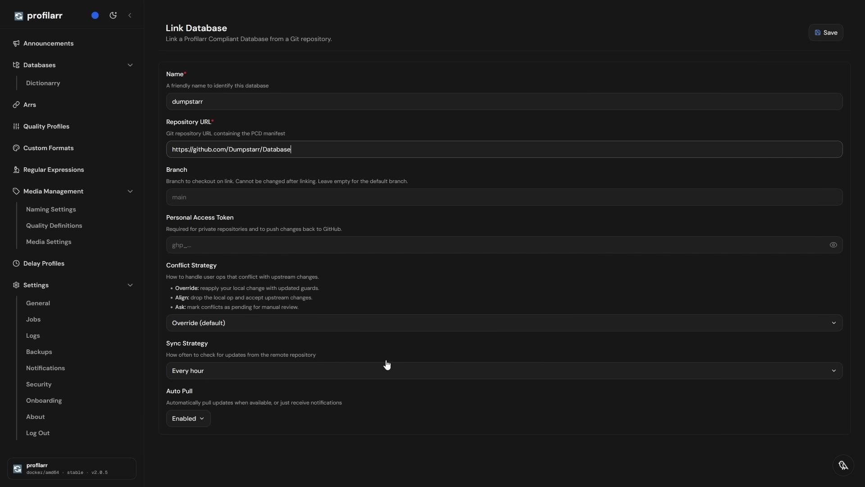
{"action": "left_click", "coordinate": [819, 34]}
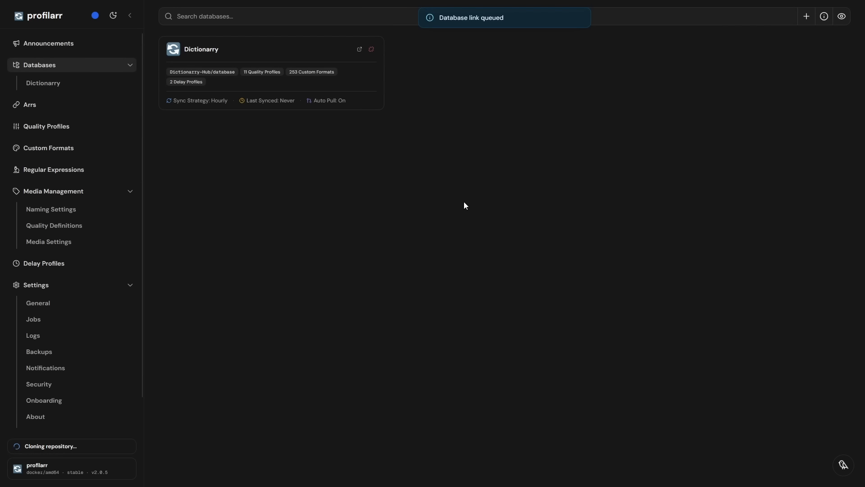
{"action": "left_click_drag", "start_coordinate": [24, 440], "coordinate": [106, 436]}
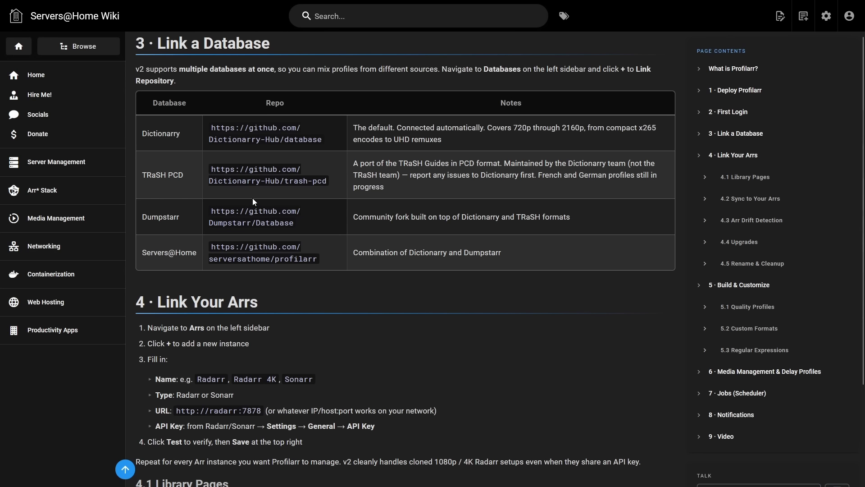
{"action": "left_click_drag", "start_coordinate": [144, 175], "coordinate": [184, 174]}
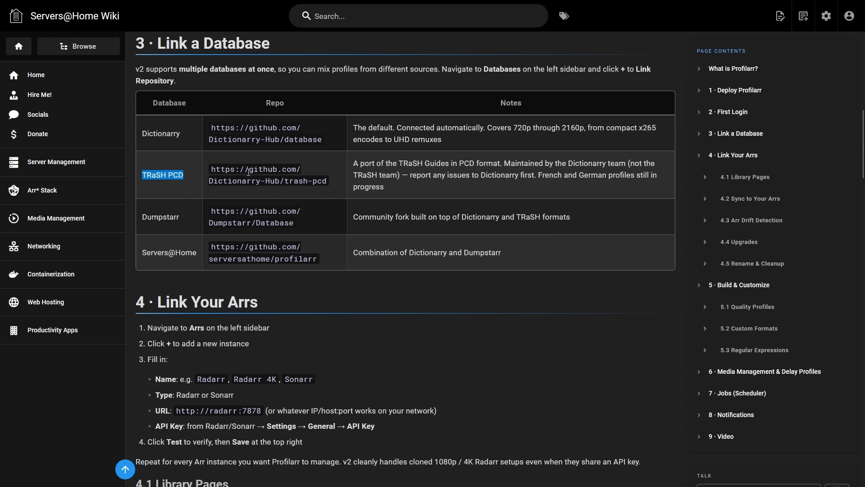
{"action": "left_click", "coordinate": [177, 175]}
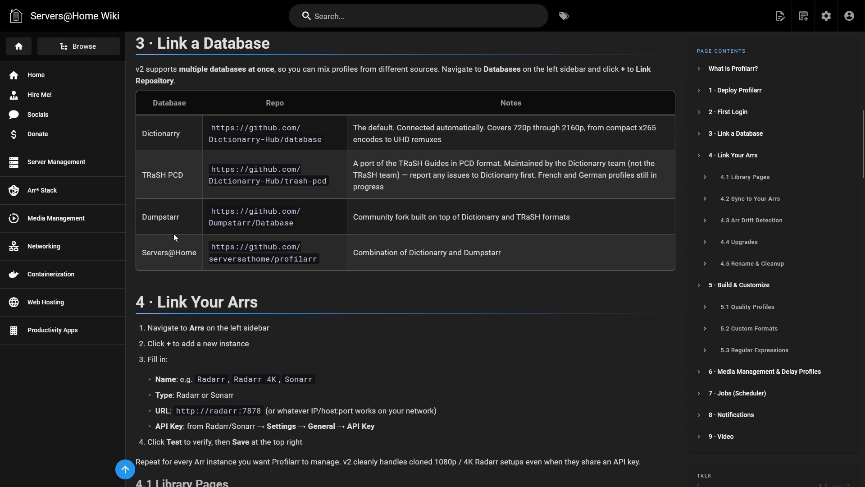
{"action": "left_click_drag", "start_coordinate": [359, 255], "coordinate": [500, 248]}
{"action": "left_click", "coordinate": [493, 249]}
Copy the Servers@Home repository URL from the wiki's Link a Database table and switch back to Profilarr.
{"action": "left_click_drag", "start_coordinate": [318, 259], "coordinate": [209, 244]}
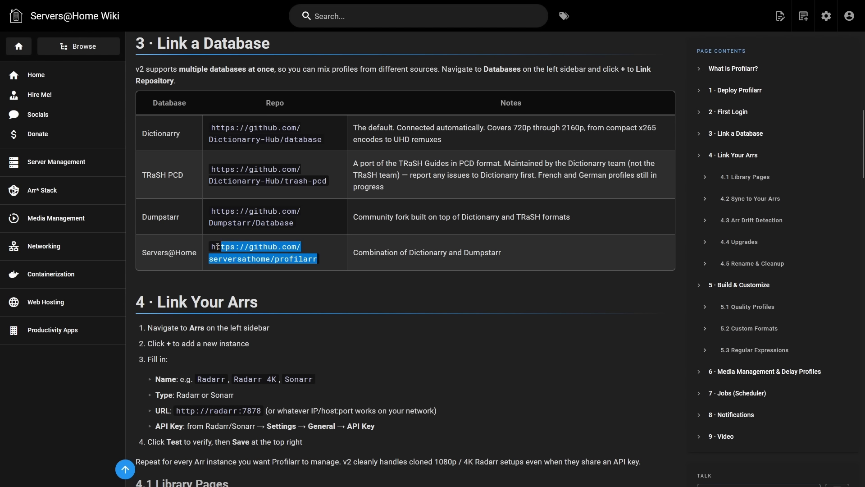
{"action": "right_click", "coordinate": [219, 247]}
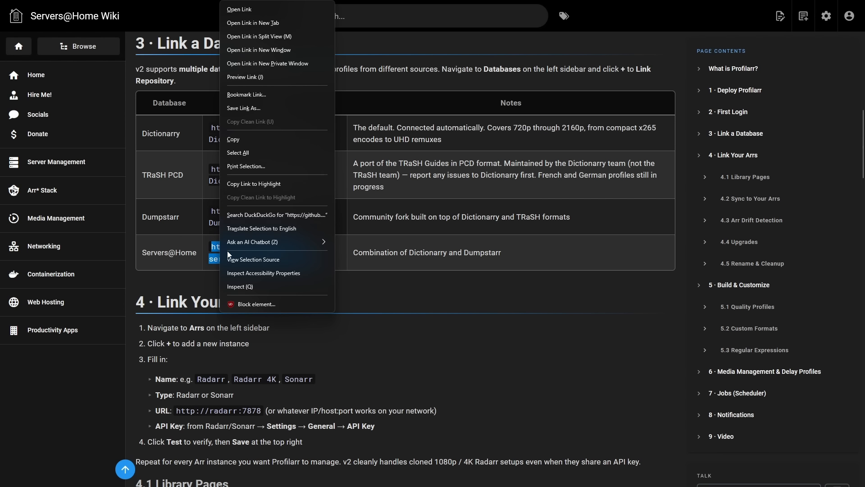
{"action": "left_click", "coordinate": [236, 140]}
{"action": "key", "text": "ctrl+Tab"}
{"action": "left_click", "coordinate": [808, 18]}
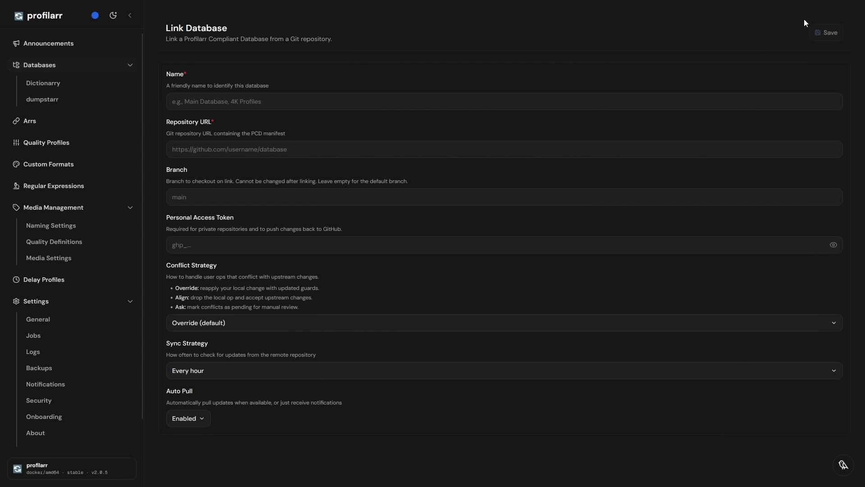
{"action": "left_click", "coordinate": [384, 101]}
{"action": "type", "text": "serve"}
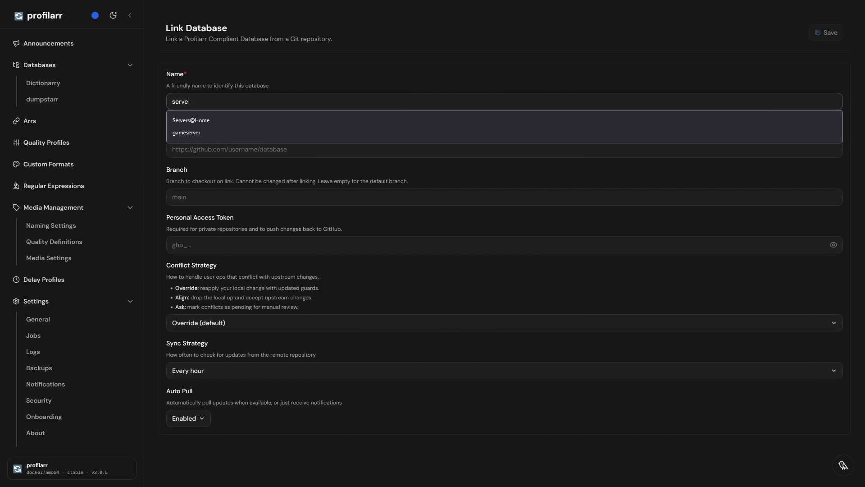
{"action": "type", "text": "rs@home"}
{"action": "left_click", "coordinate": [395, 146]}
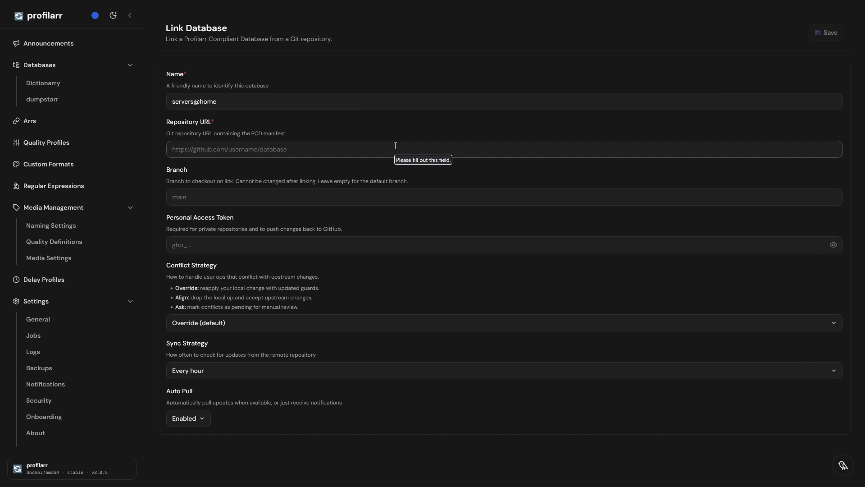
{"action": "key", "text": "ctrl+v"}
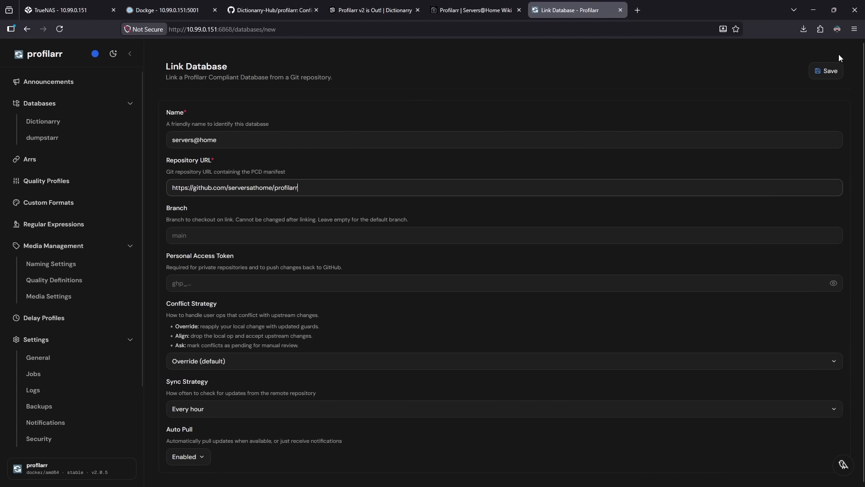
{"action": "left_click", "coordinate": [824, 33]}
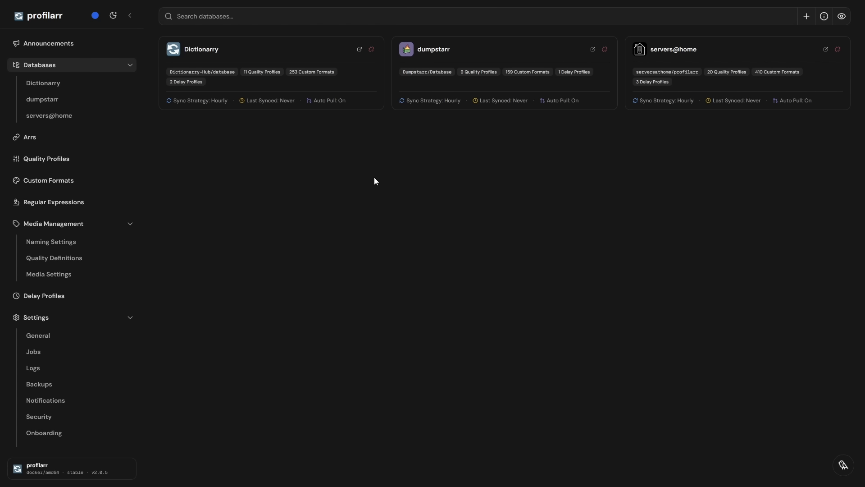
{"action": "left_click", "coordinate": [50, 139]}
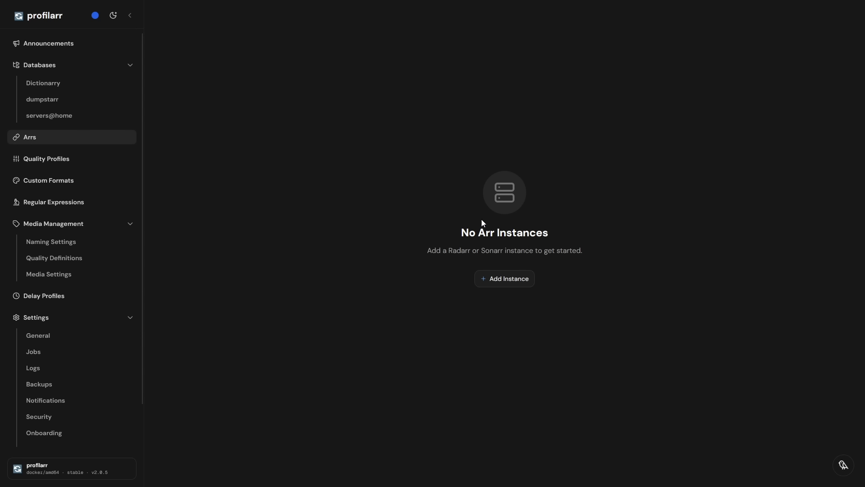
{"action": "left_click", "coordinate": [516, 281]}
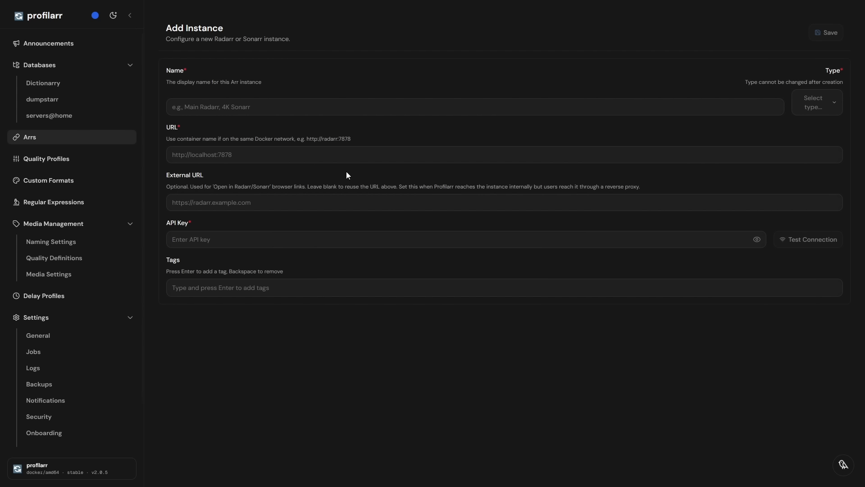
{"action": "left_click", "coordinate": [250, 111]}
{"action": "type", "text": "radarr"}
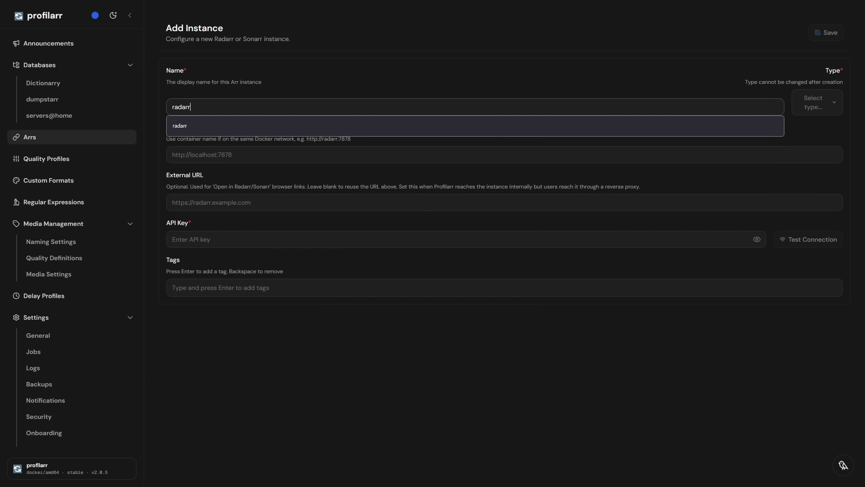
{"action": "key", "text": "Tab"}
{"action": "type", "text": "http://"}
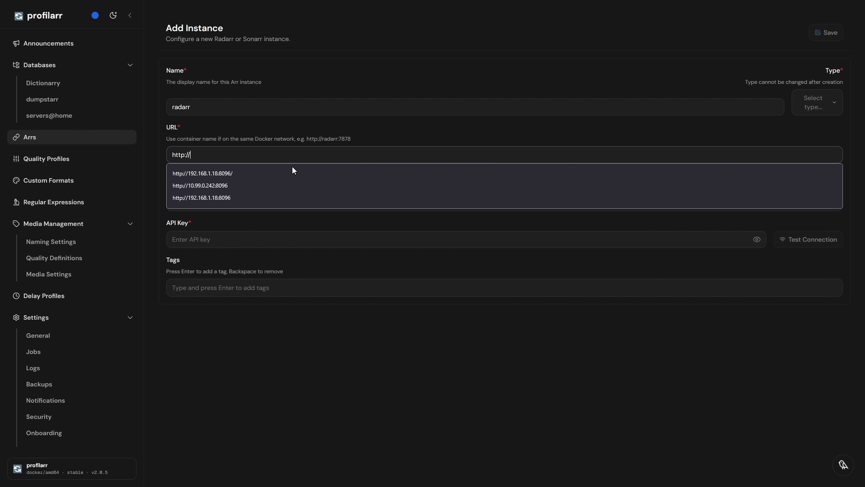
{"action": "type", "text": "radarr:7878"}
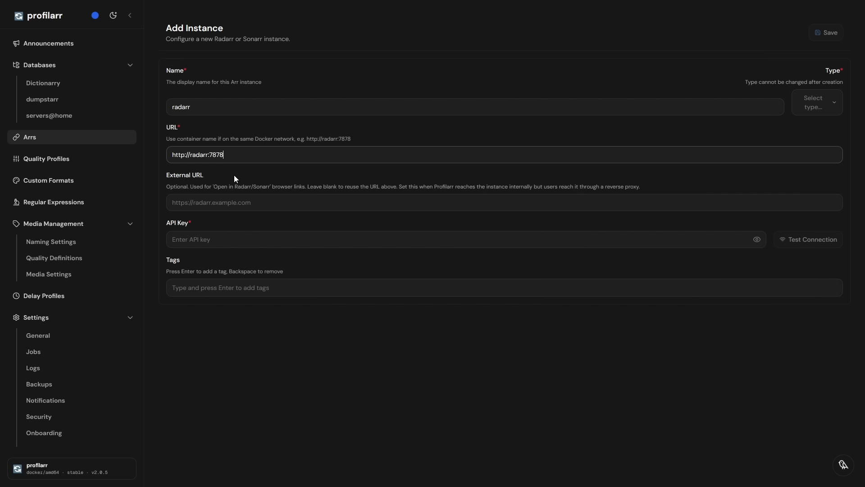
{"action": "double_click", "coordinate": [199, 154]}
{"action": "left_click", "coordinate": [817, 104]}
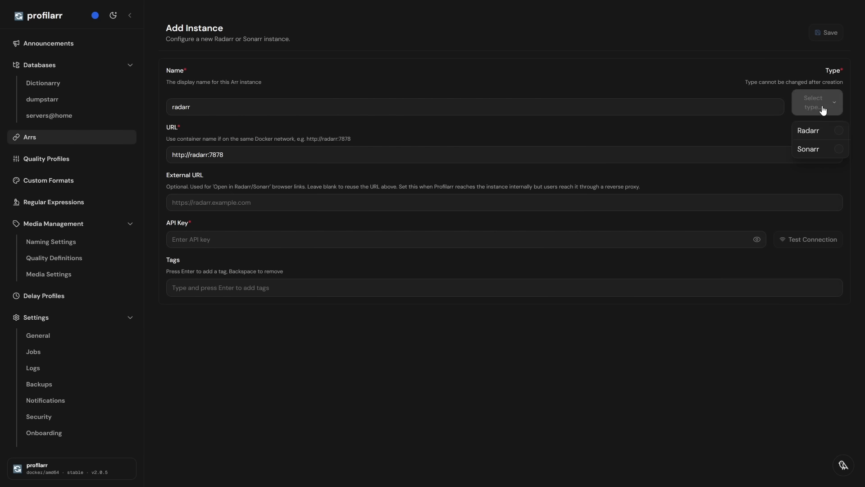
{"action": "left_click", "coordinate": [809, 130]}
Paste the Radarr API key into the new instance, test the connection, and save the instance.
{"action": "left_click", "coordinate": [241, 233]}
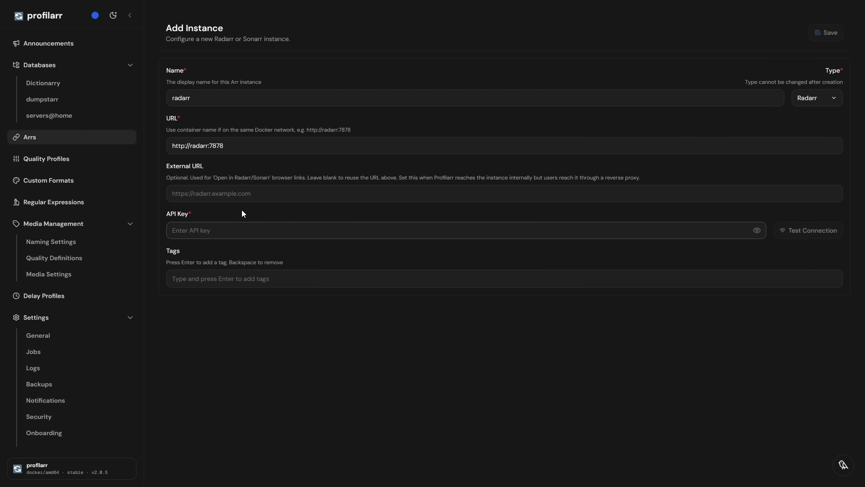
{"action": "key", "text": "ctrl+v"}
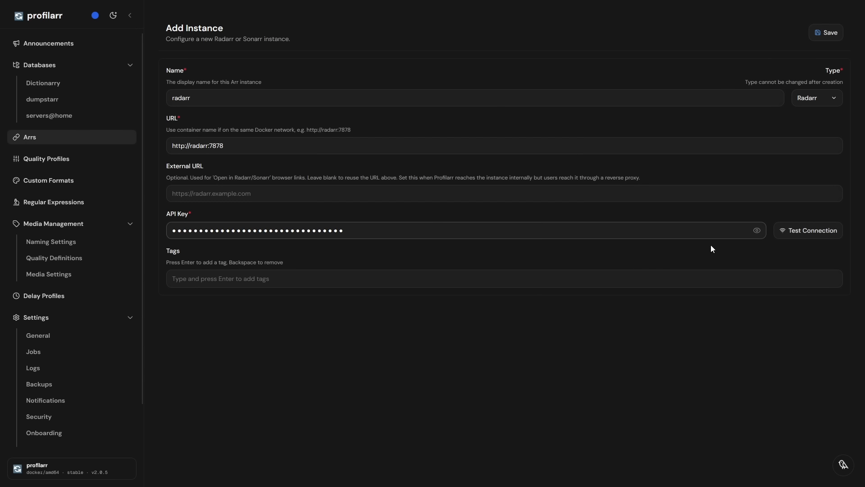
{"action": "left_click", "coordinate": [800, 233]}
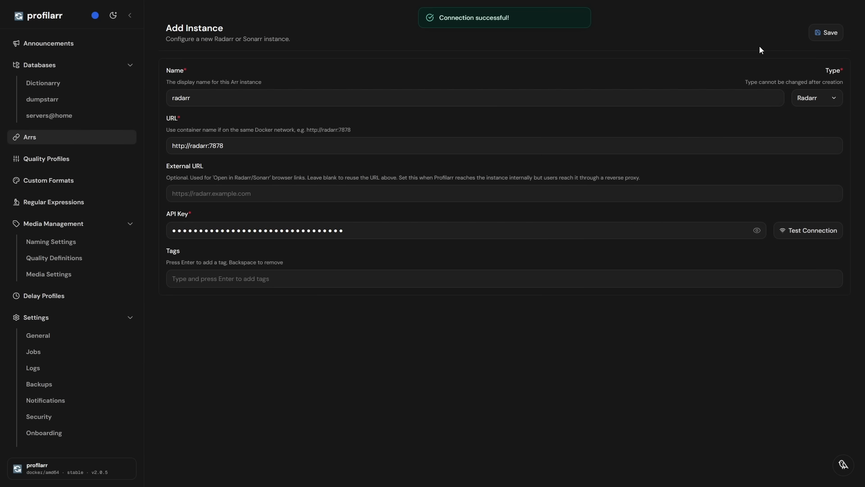
{"action": "left_click", "coordinate": [814, 38]}
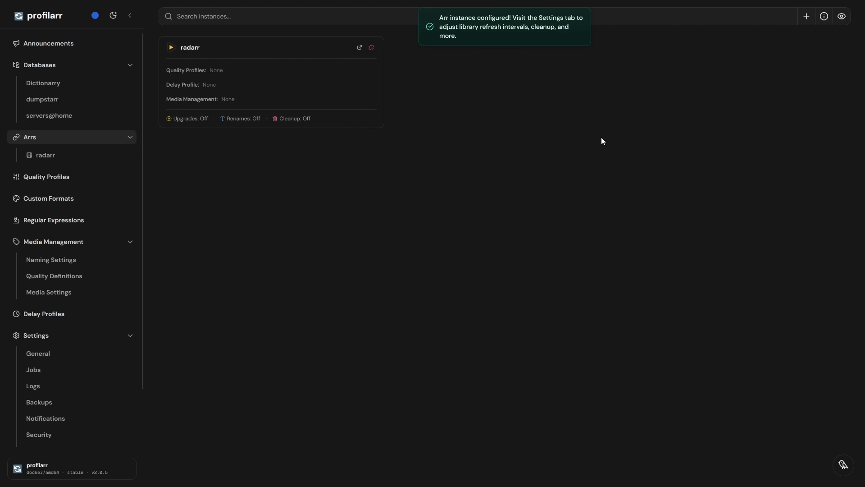
{"action": "left_click", "coordinate": [807, 18]}
{"action": "left_click", "coordinate": [222, 101]}
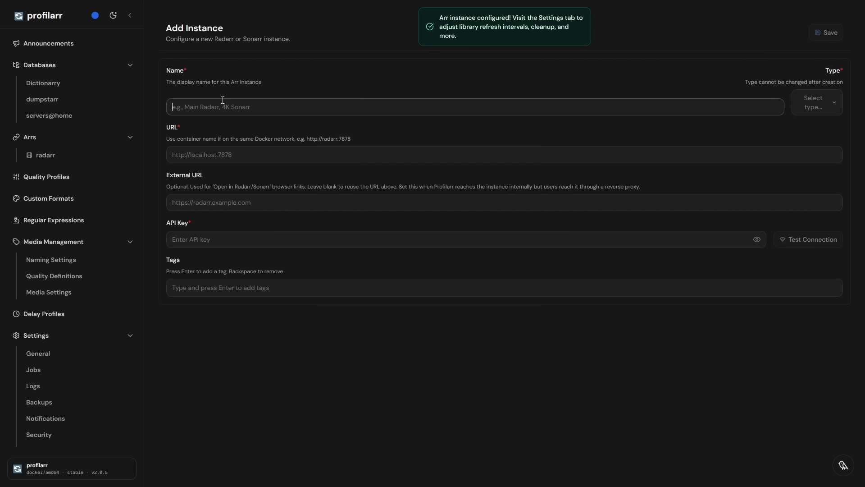
{"action": "type", "text": "sonarr"}
{"action": "left_click", "coordinate": [202, 154]}
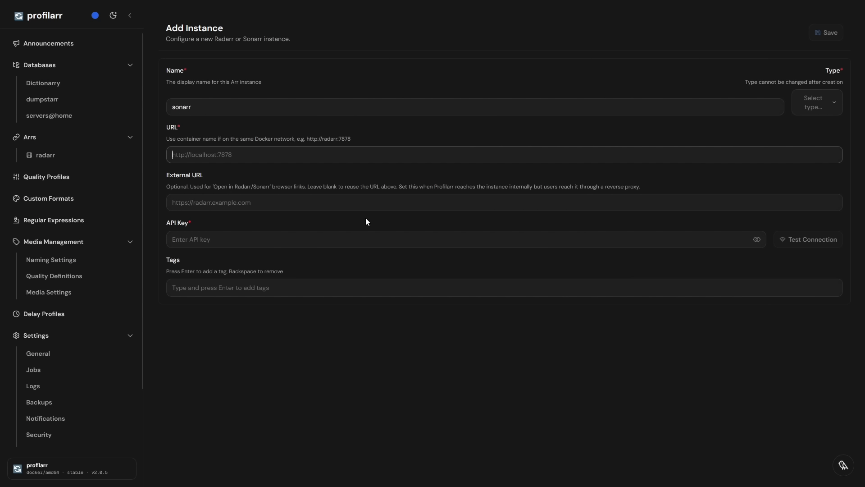
{"action": "type", "text": "http://sonar"}
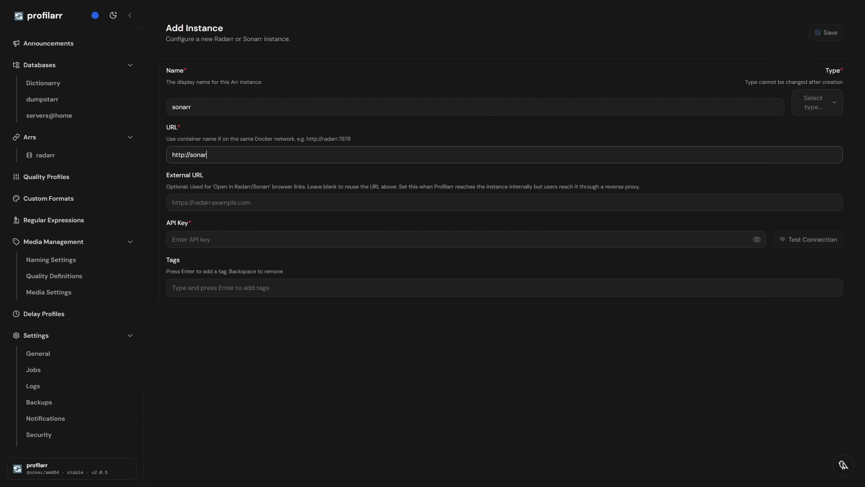
{"action": "type", "text": "r:8989"}
{"action": "left_click", "coordinate": [818, 108]}
{"action": "left_click", "coordinate": [813, 147]}
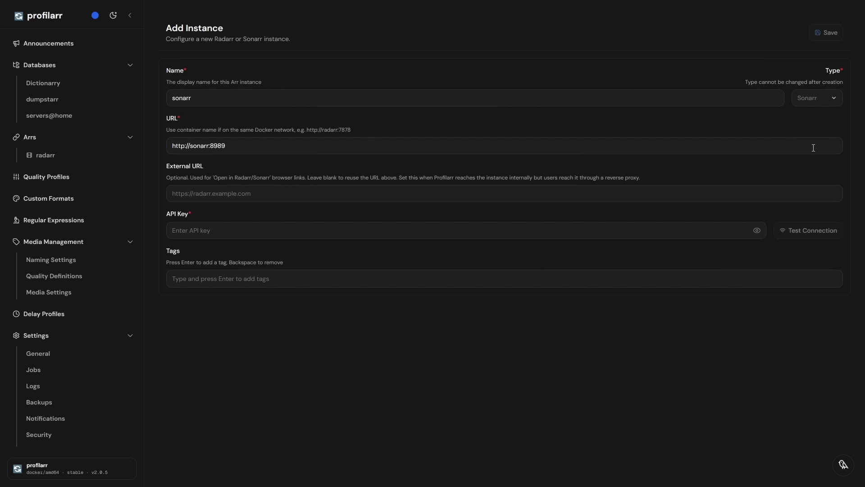
Paste the Sonarr API key into the new instance, test the connection, and save the instance.
{"action": "left_click", "coordinate": [284, 227]}
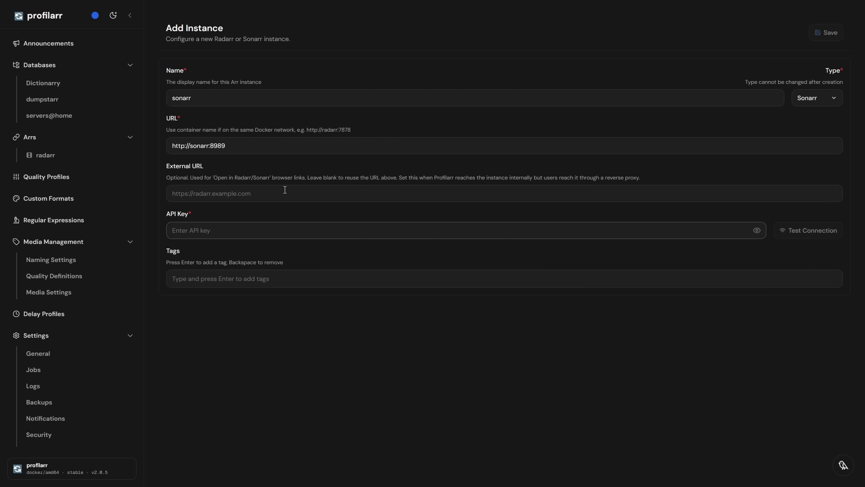
{"action": "key", "text": "ctrl+v"}
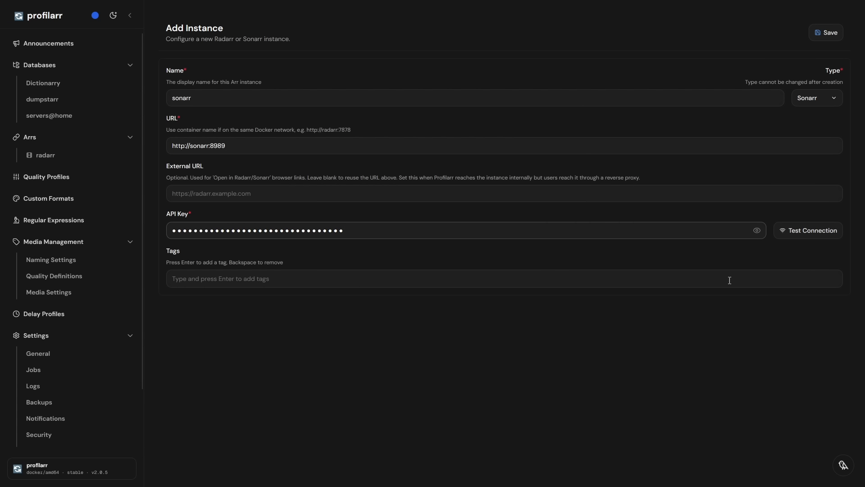
{"action": "left_click", "coordinate": [791, 232]}
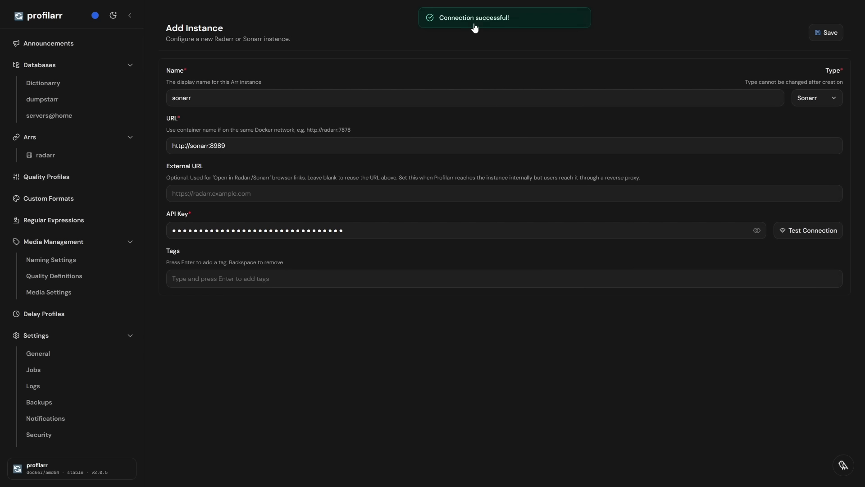
{"action": "left_click", "coordinate": [825, 32]}
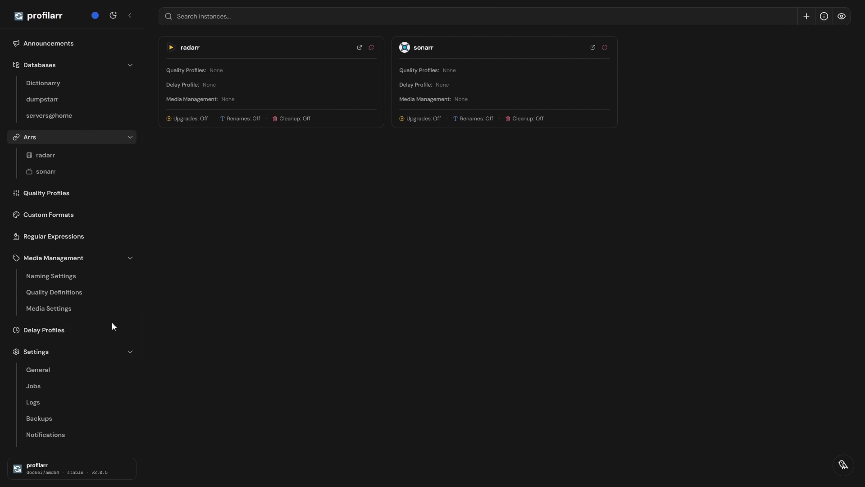
Compare the delay profiles offered by the Dictionarry, dumpstarr and servers@home databases.
{"action": "left_click", "coordinate": [71, 329]}
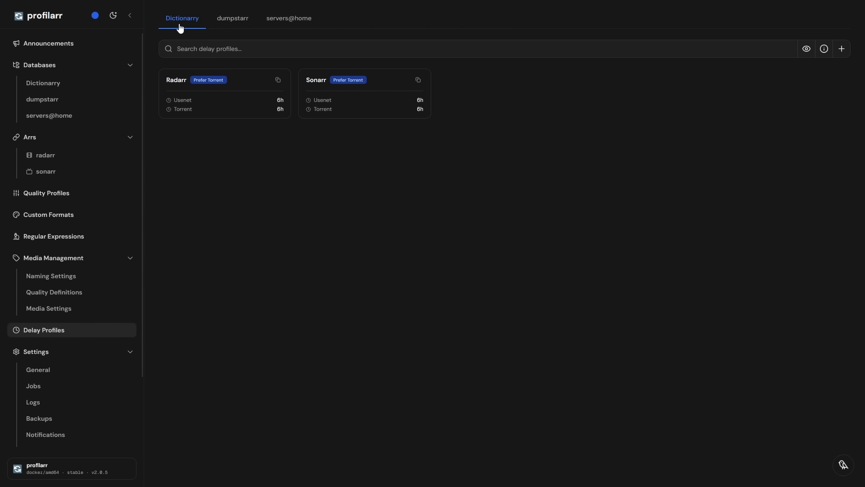
{"action": "left_click", "coordinate": [232, 20]}
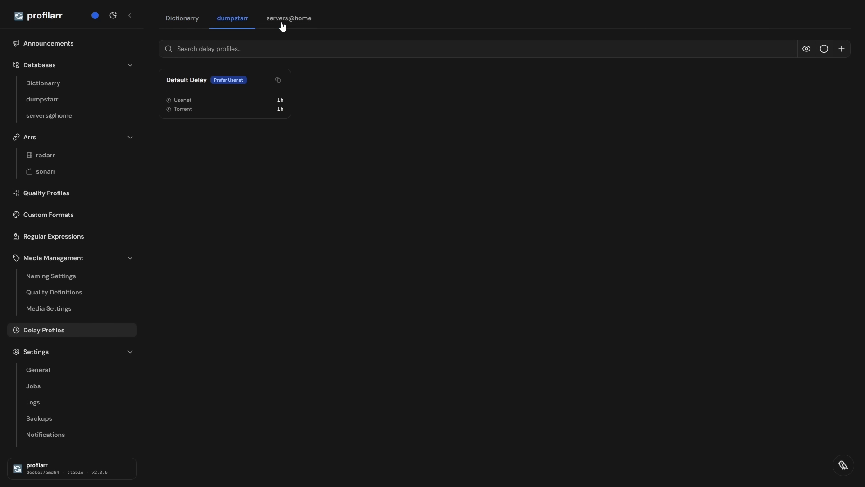
{"action": "left_click", "coordinate": [283, 22]}
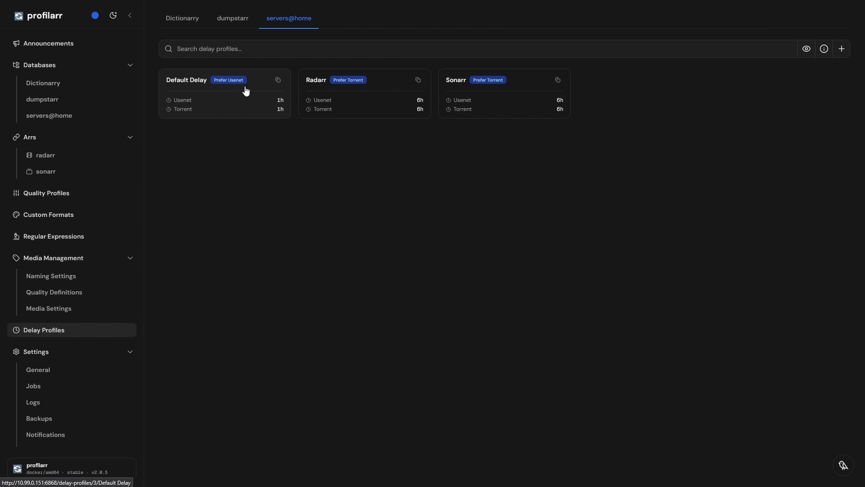
{"action": "left_click", "coordinate": [233, 23]}
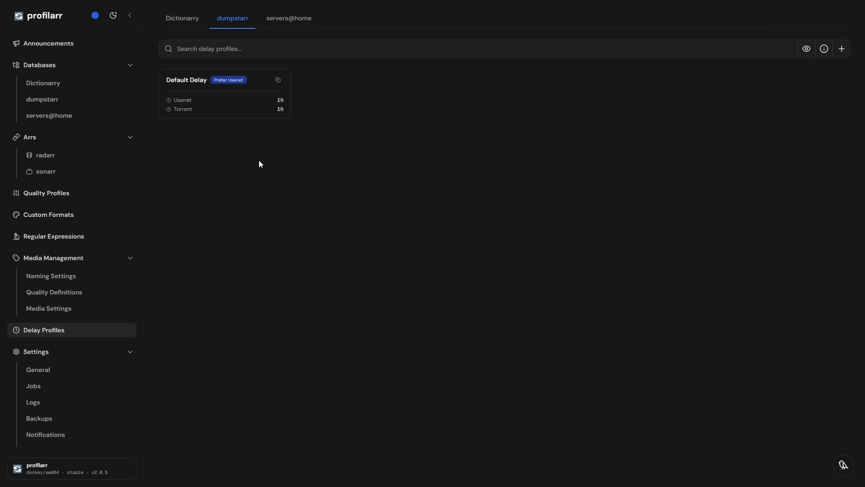
{"action": "left_click", "coordinate": [191, 21]}
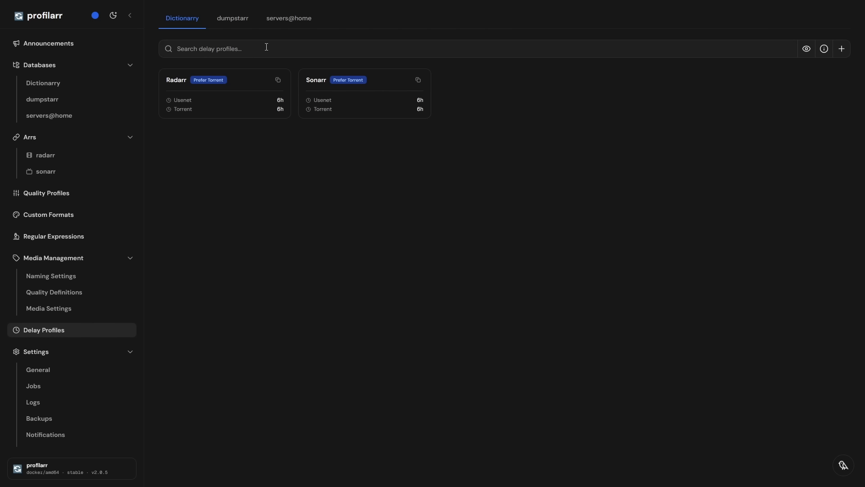
{"action": "left_click", "coordinate": [295, 19]}
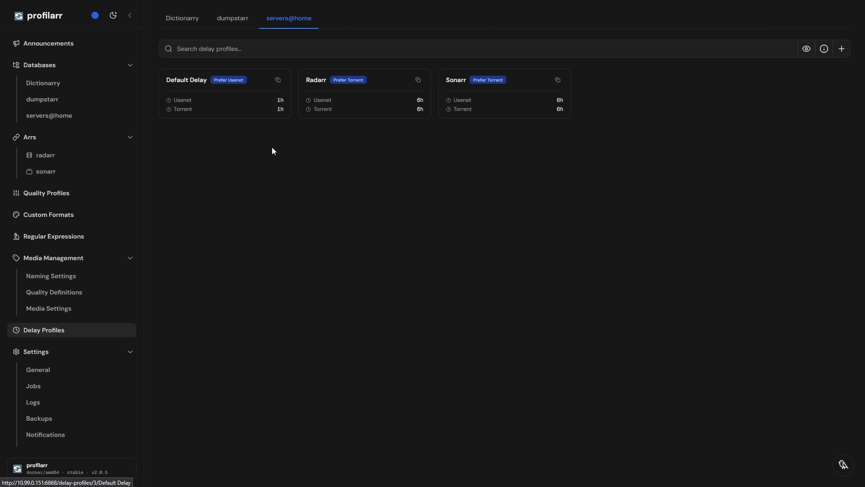
Set the servers@home Default Delay profile to Prefer Torrent, enable bypass for highest quality and above custom format score, and save.
{"action": "left_click", "coordinate": [264, 104]}
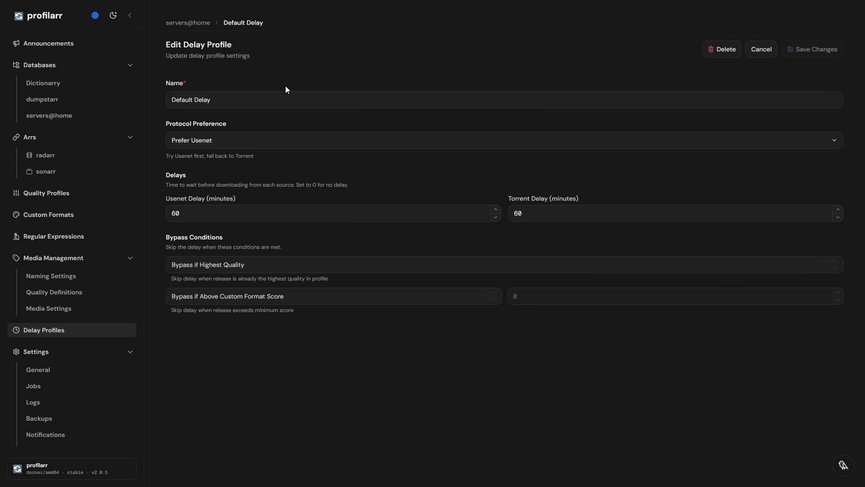
{"action": "left_click", "coordinate": [205, 142]}
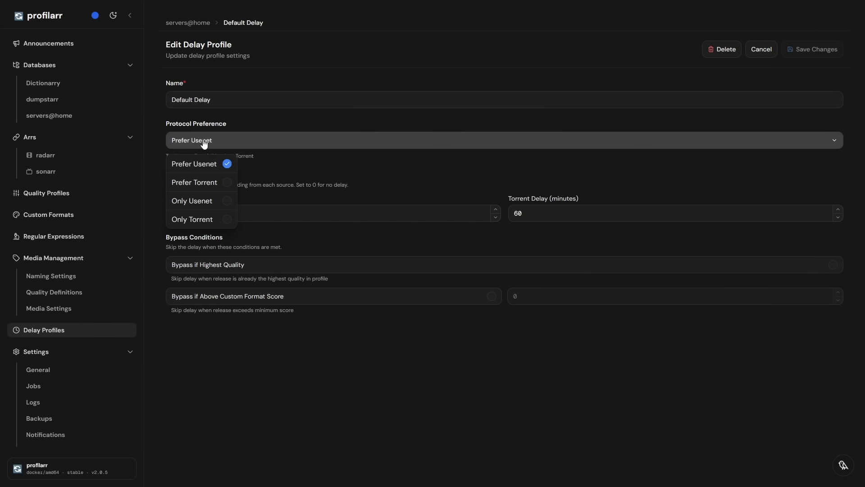
{"action": "left_click", "coordinate": [221, 182]}
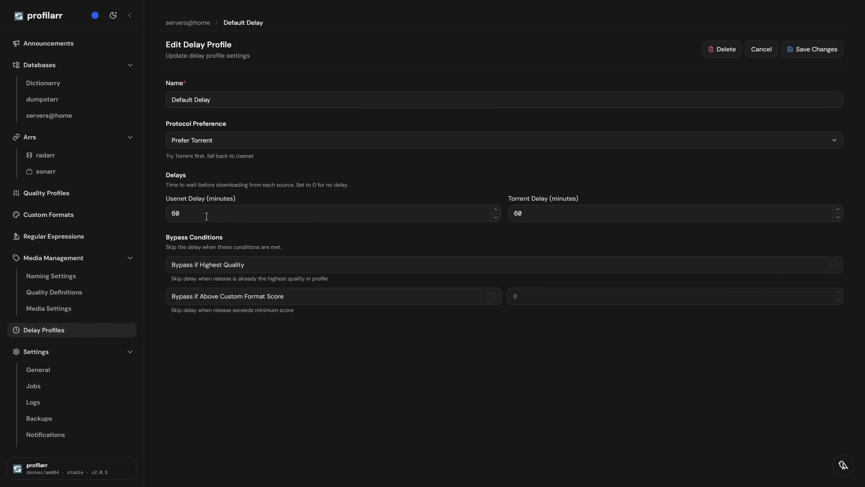
{"action": "left_click", "coordinate": [834, 266]}
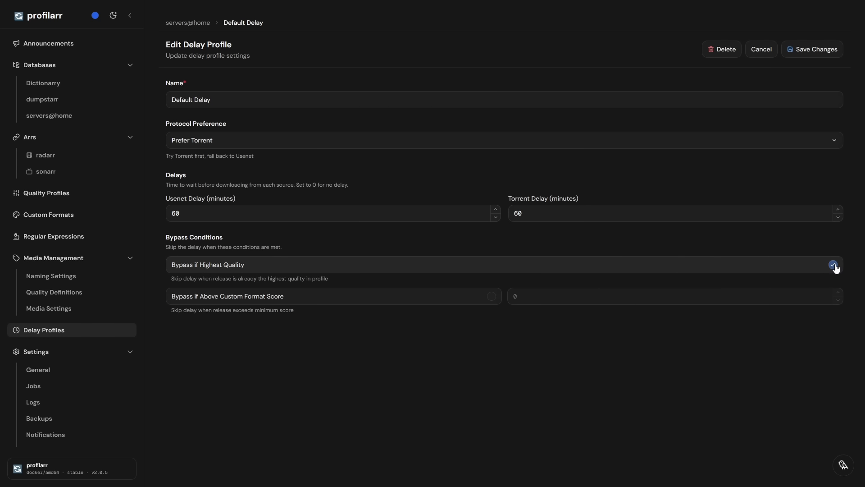
{"action": "left_click", "coordinate": [492, 297]}
{"action": "left_click", "coordinate": [793, 51]}
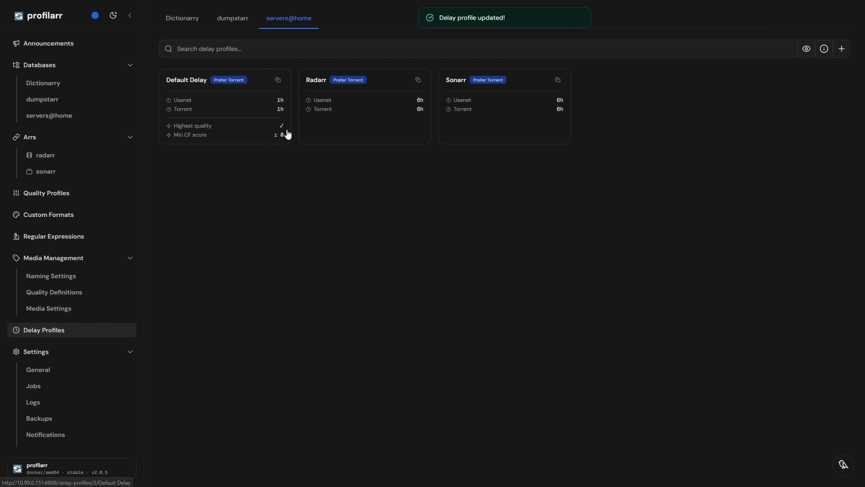
Start the General onboarding stage for Delay Profiles from the onboarding page in the settings.
{"action": "left_click", "coordinate": [263, 131]}
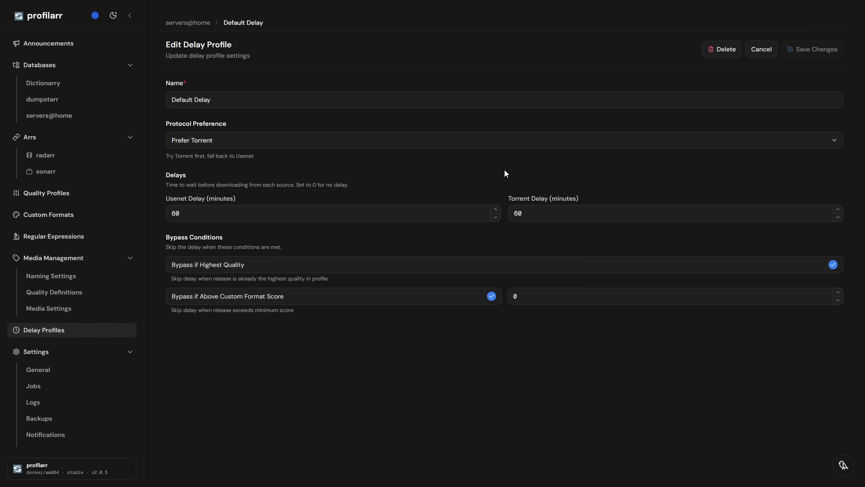
{"action": "scroll", "coordinate": [89, 297], "scroll_direction": "down", "scroll_amount": 2}
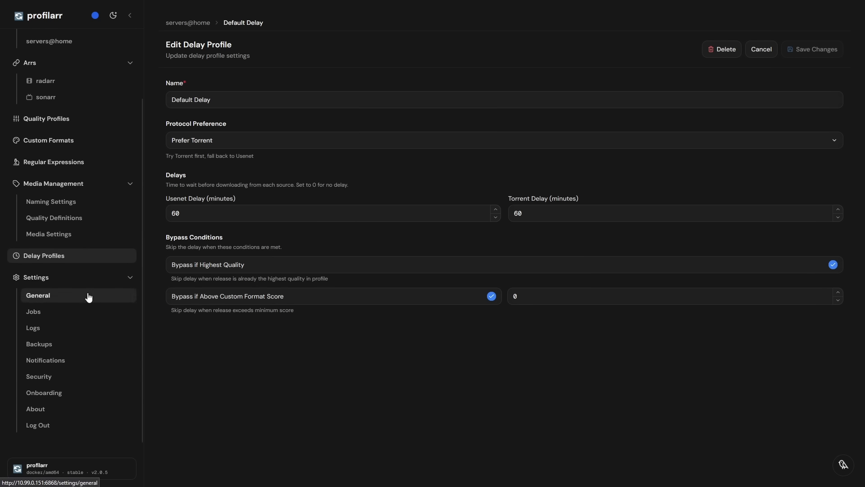
{"action": "left_click", "coordinate": [59, 395]}
{"action": "scroll", "coordinate": [245, 261], "scroll_direction": "down", "scroll_amount": 18}
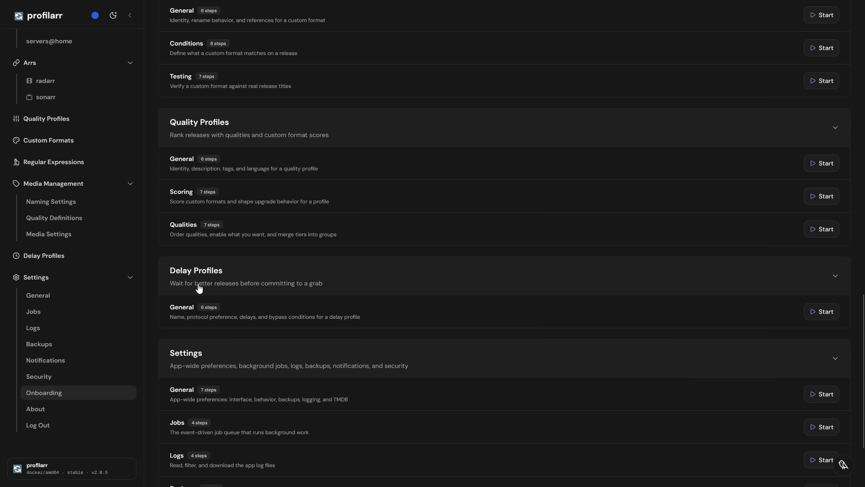
{"action": "left_click", "coordinate": [821, 311]}
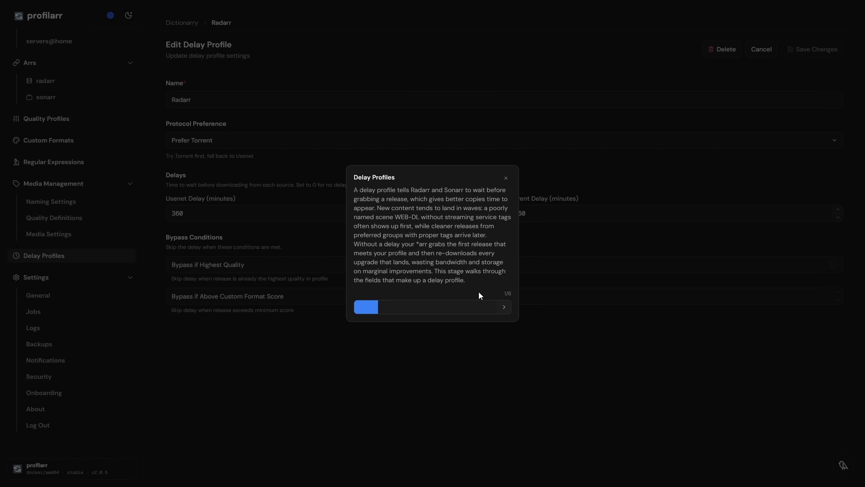
Read the delay profile tour's explanations of name, protocol preference and delays, and end the stage.
{"action": "left_click", "coordinate": [504, 307]}
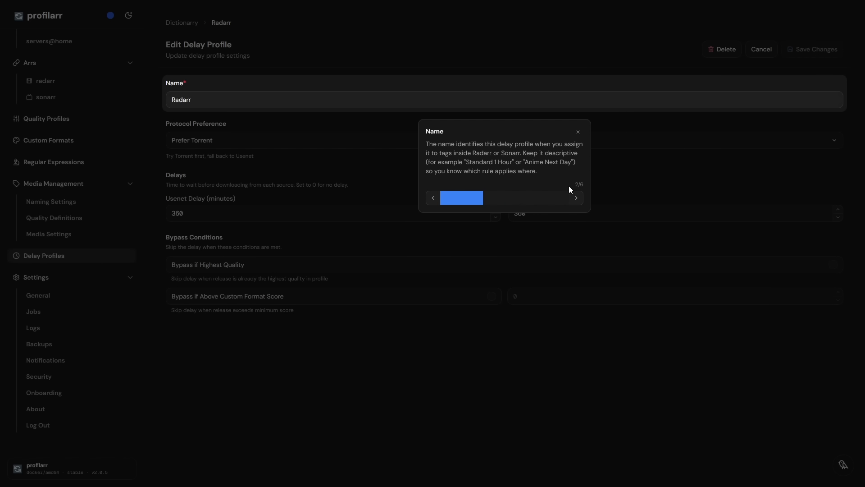
{"action": "left_click", "coordinate": [575, 197]}
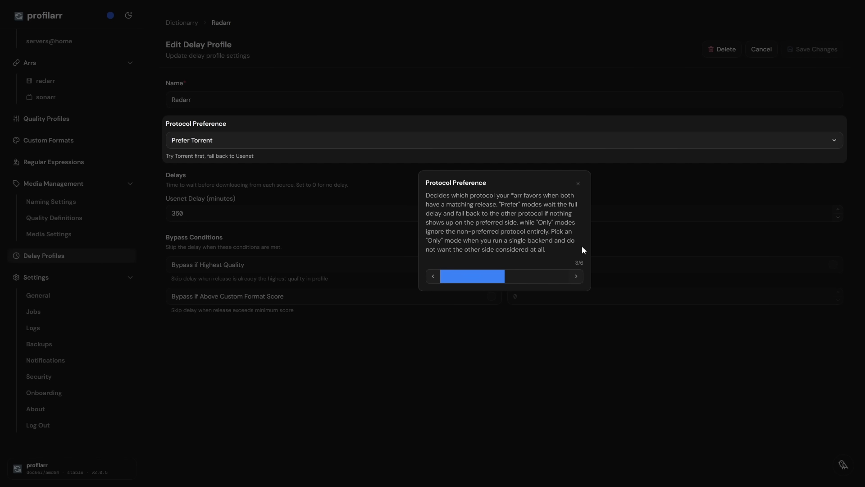
{"action": "left_click", "coordinate": [576, 276]}
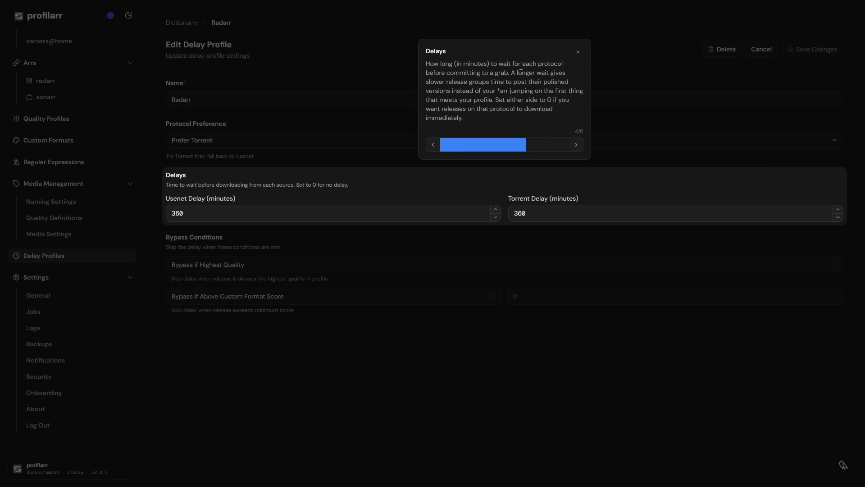
{"action": "left_click_drag", "start_coordinate": [485, 73], "coordinate": [507, 73]}
{"action": "left_click_drag", "start_coordinate": [430, 82], "coordinate": [519, 100]}
{"action": "left_click", "coordinate": [487, 100]}
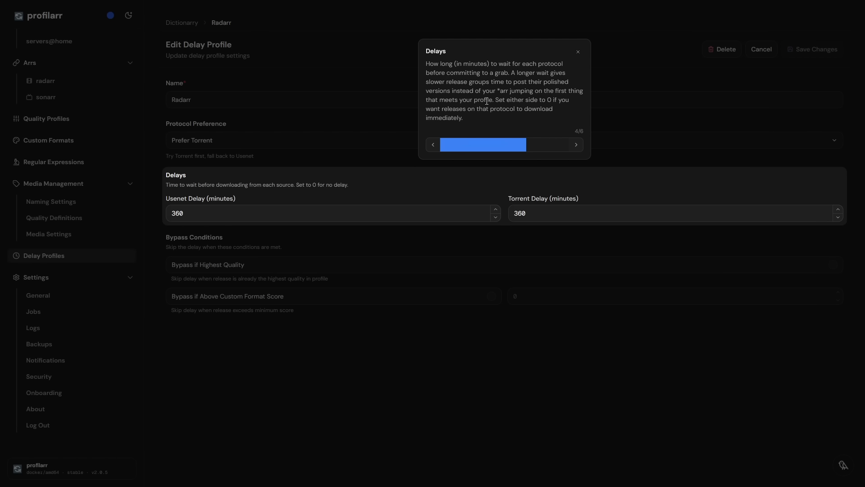
{"action": "left_click", "coordinate": [579, 55]}
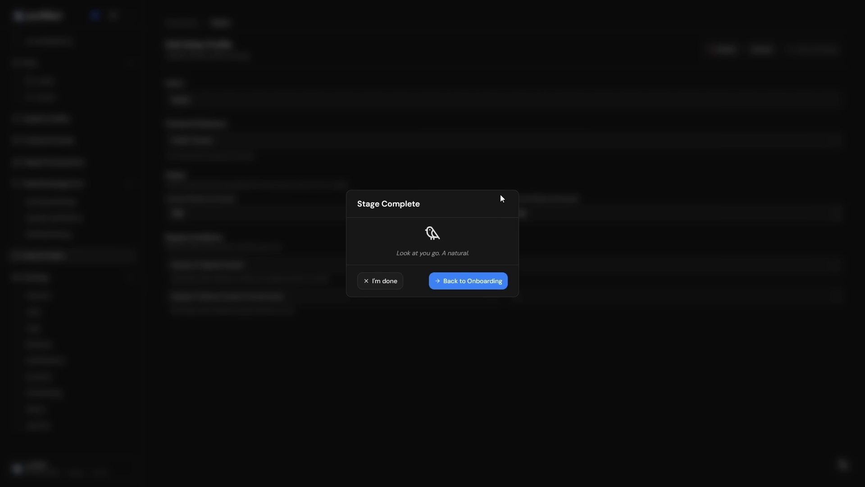
{"action": "left_click", "coordinate": [386, 282]}
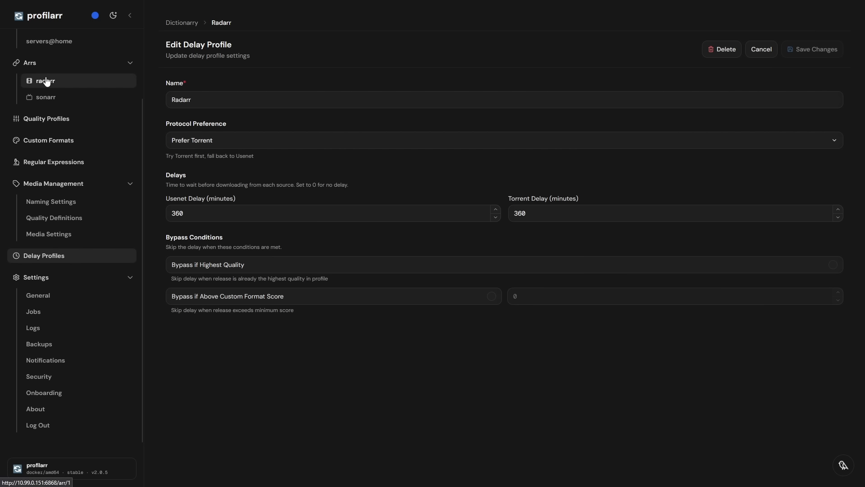
Open the radarr instance's sync configuration and read the explanation of how sync works.
{"action": "left_click", "coordinate": [38, 63]}
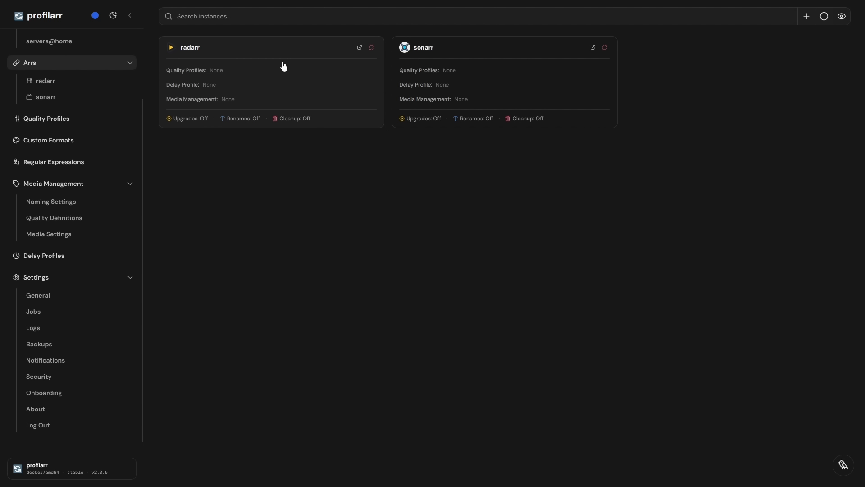
{"action": "left_click", "coordinate": [269, 56]}
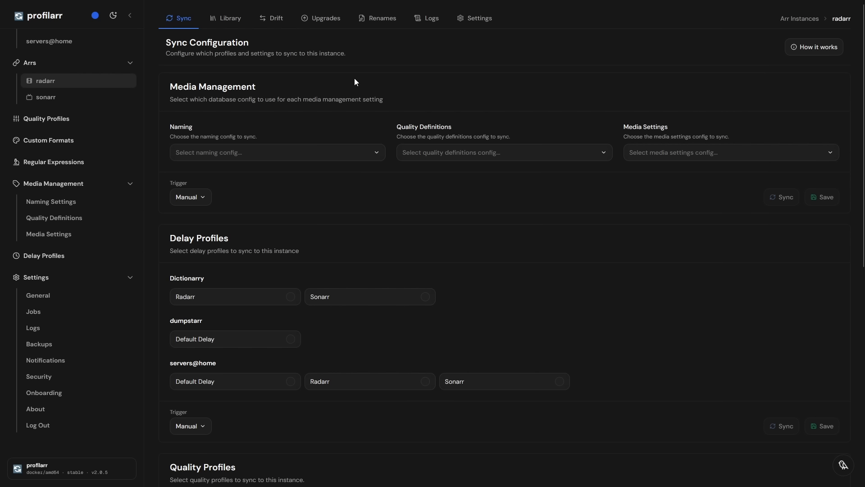
{"action": "left_click", "coordinate": [821, 47]}
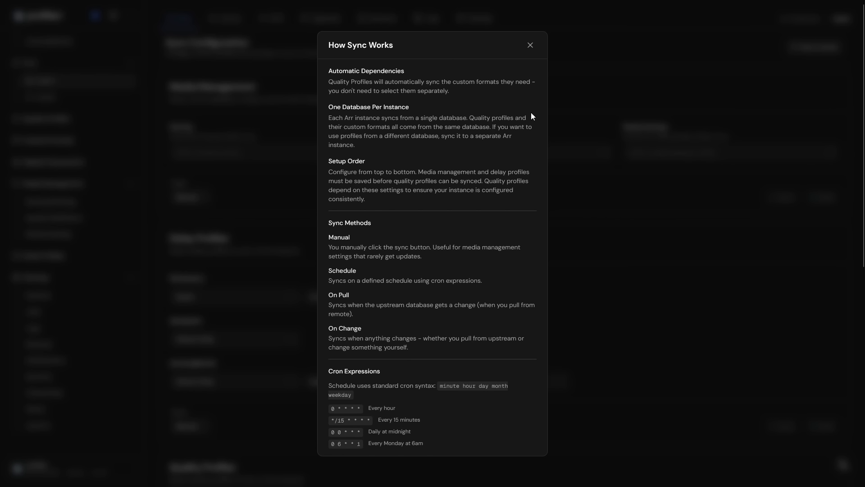
{"action": "scroll", "coordinate": [381, 115], "scroll_direction": "down", "scroll_amount": 2}
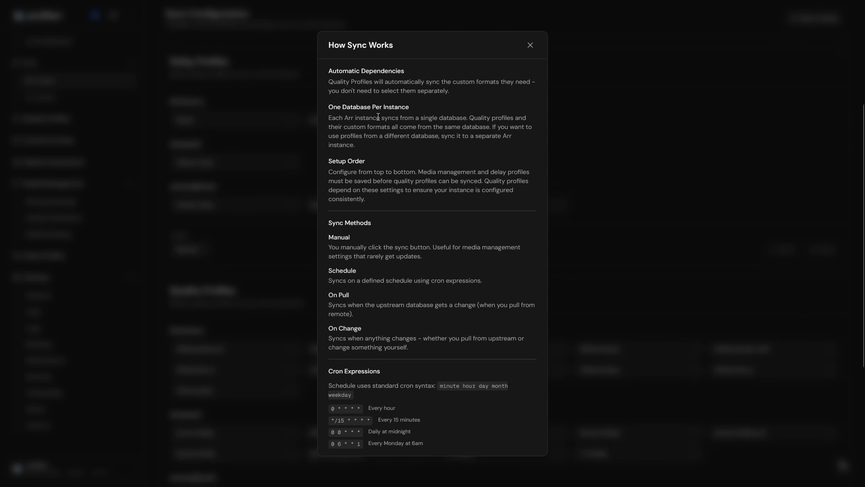
{"action": "left_click", "coordinate": [526, 52]}
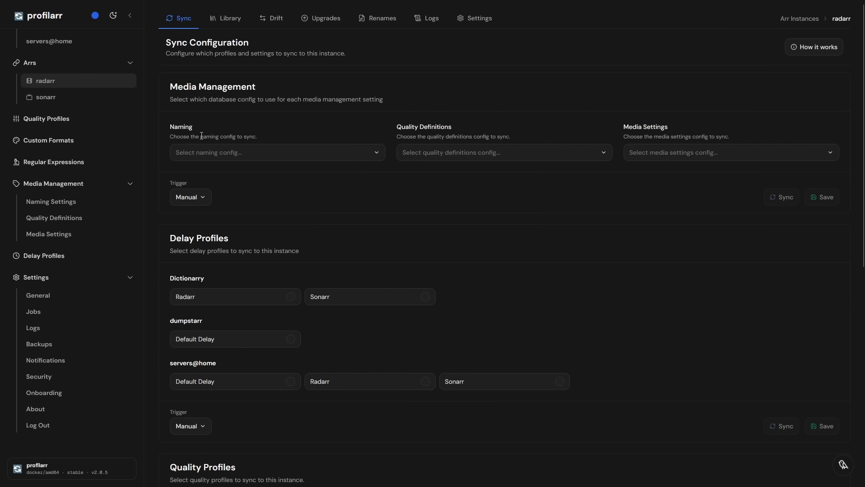
Set radarr's naming, quality definitions and media settings configs to servers@home / Radarr.
{"action": "left_click", "coordinate": [261, 155]}
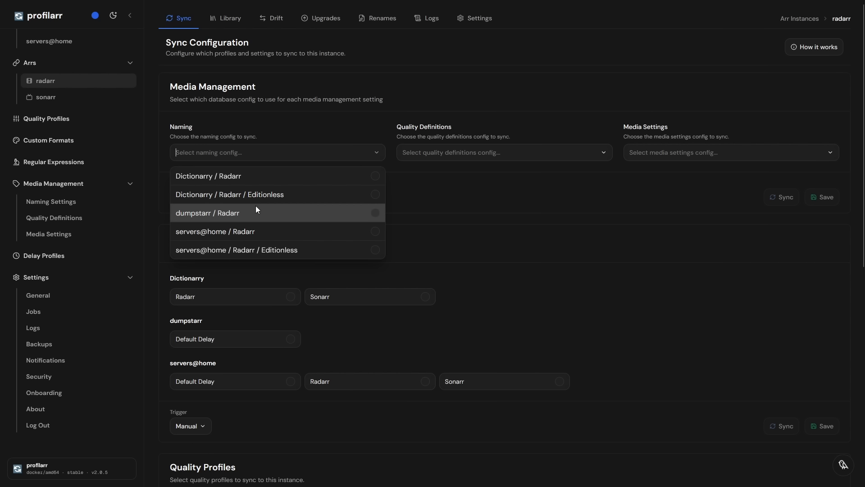
{"action": "left_click", "coordinate": [238, 180]}
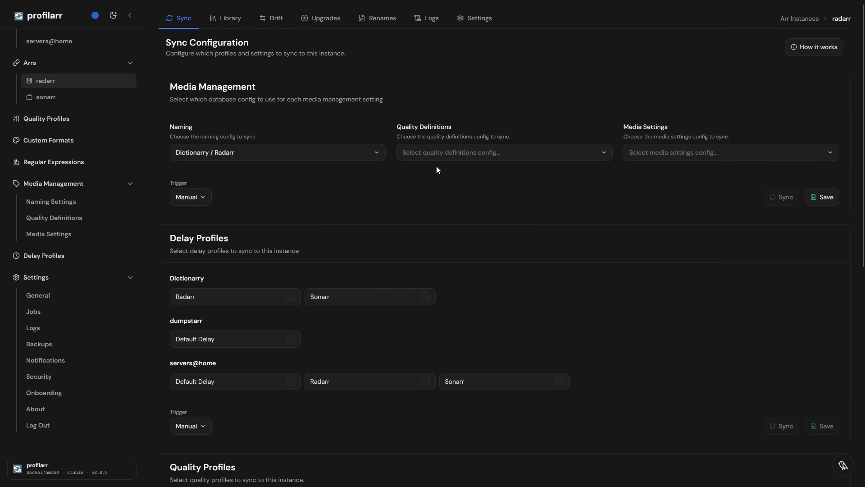
{"action": "left_click", "coordinate": [435, 152]}
{"action": "left_click", "coordinate": [445, 214]}
{"action": "left_click", "coordinate": [252, 153]}
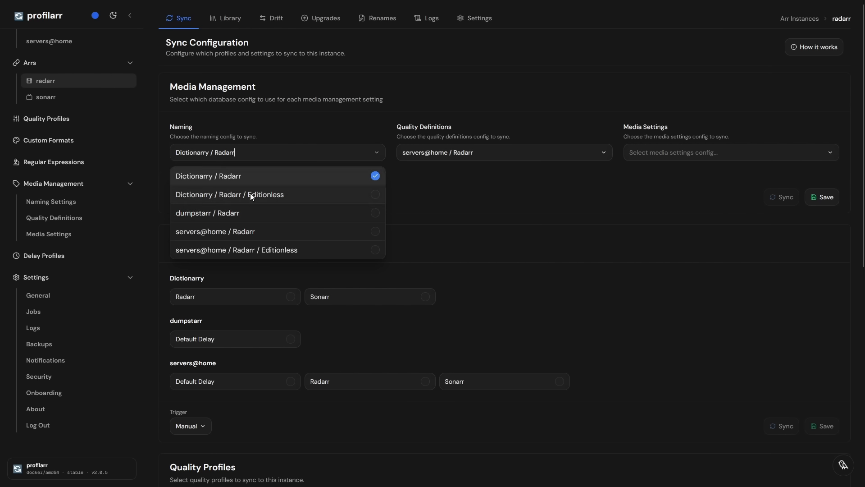
{"action": "left_click", "coordinate": [234, 228]}
{"action": "left_click", "coordinate": [658, 153]}
{"action": "left_click", "coordinate": [663, 213]}
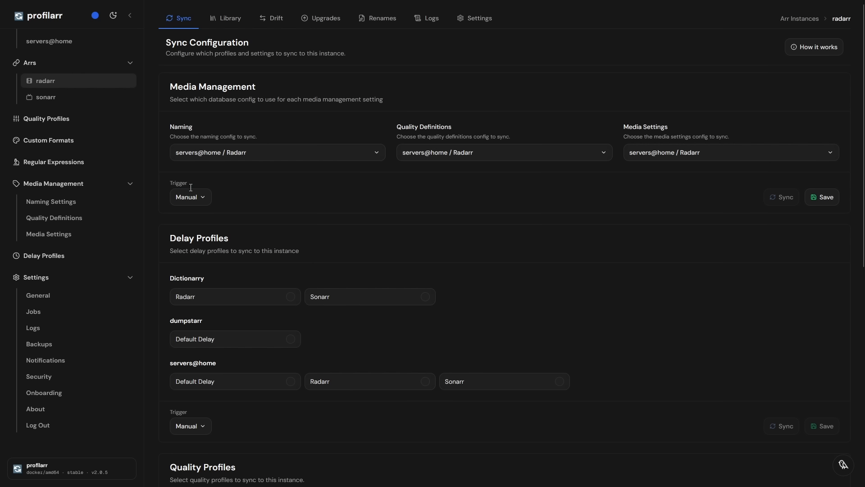
Set the Media Management sync trigger to On Pull and save that section.
{"action": "left_click", "coordinate": [201, 202]}
{"action": "left_click", "coordinate": [201, 239]}
{"action": "left_click", "coordinate": [823, 197]}
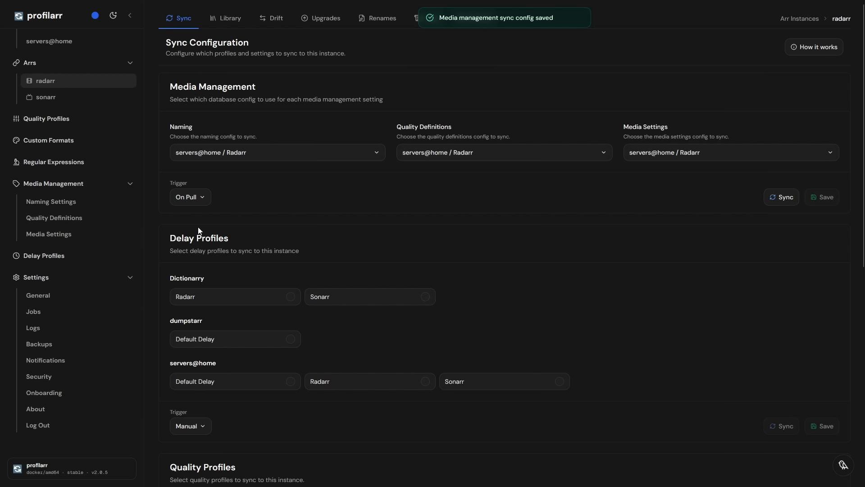
Select the servers@home Default Delay profile for radarr with the On Pull trigger, and save the Delay Profiles section.
{"action": "left_click", "coordinate": [255, 383]}
{"action": "left_click", "coordinate": [202, 427]}
{"action": "left_click", "coordinate": [203, 384]}
{"action": "left_click", "coordinate": [822, 426]}
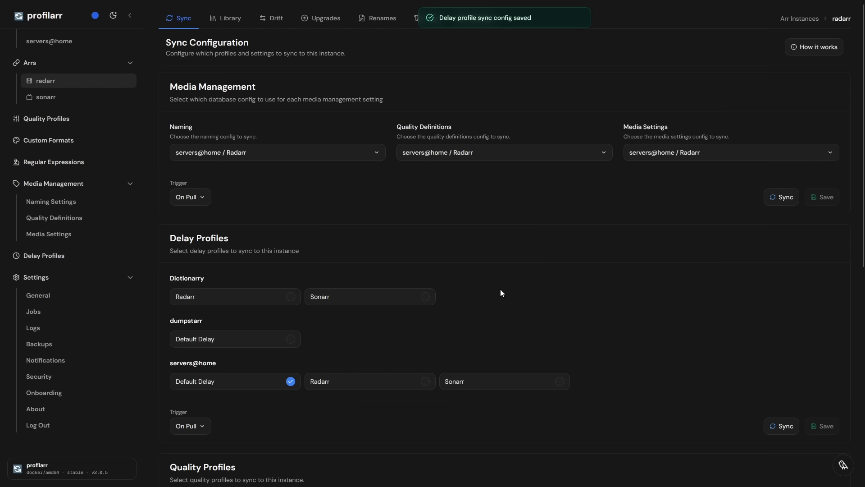
Try selecting Dictionarry's 1080p Balanced quality profile for radarr, and deselect it again.
{"action": "scroll", "coordinate": [455, 253], "scroll_direction": "down", "scroll_amount": 5}
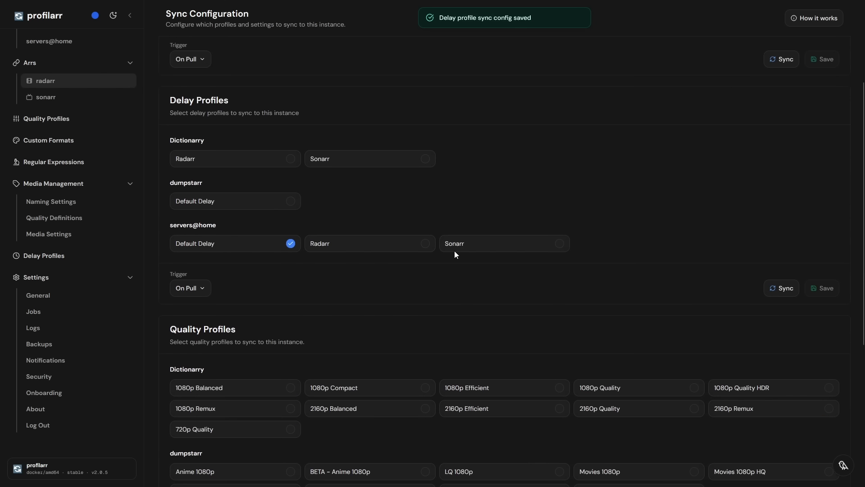
{"action": "scroll", "coordinate": [454, 253], "scroll_direction": "down", "scroll_amount": 2}
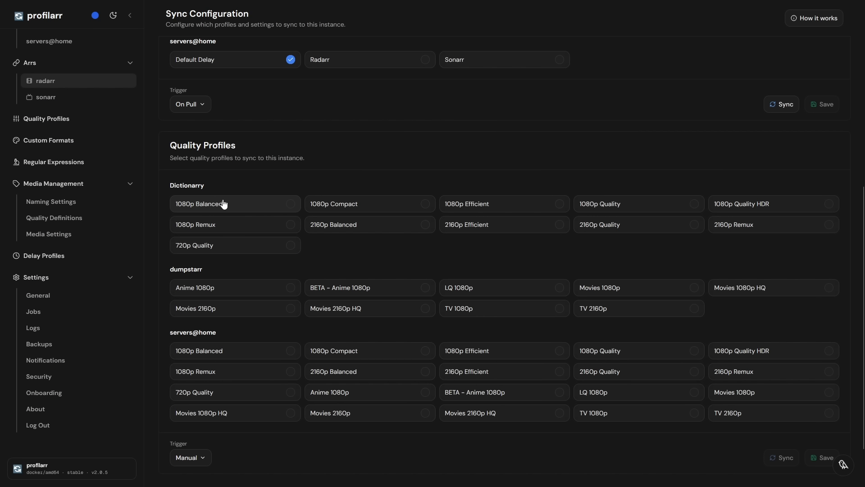
{"action": "left_click", "coordinate": [251, 208]}
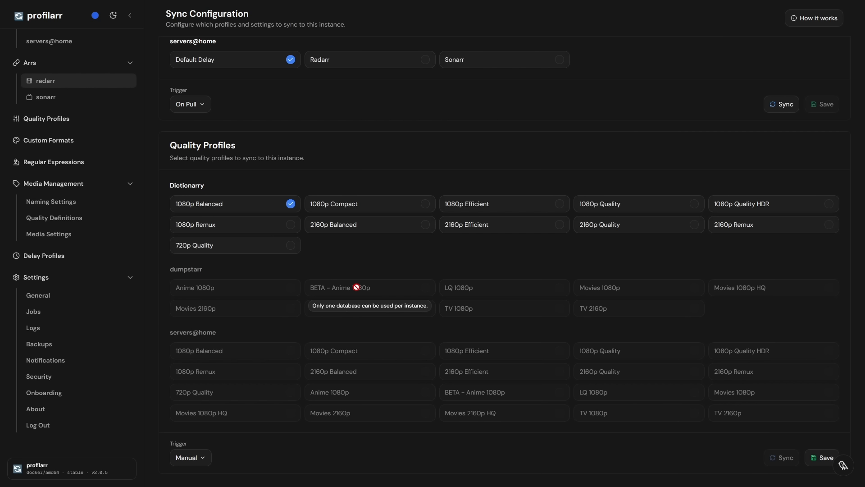
{"action": "left_click_drag", "start_coordinate": [192, 182], "coordinate": [172, 185]}
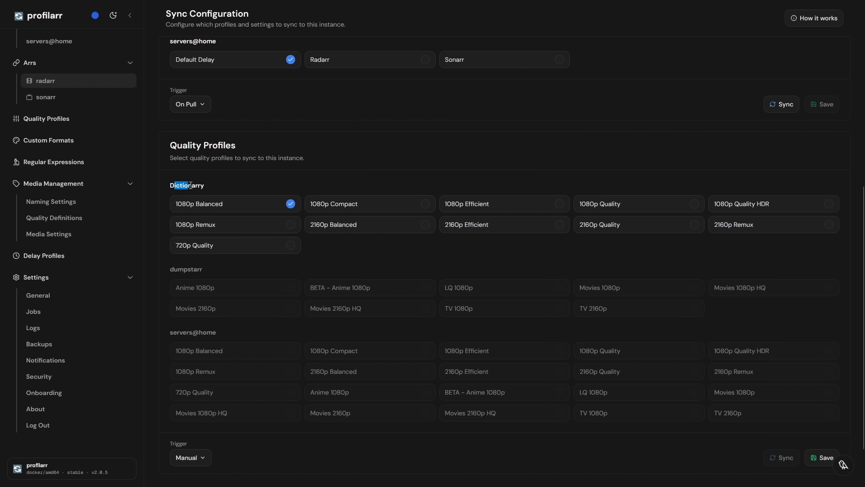
{"action": "left_click_drag", "start_coordinate": [183, 269], "coordinate": [205, 271]}
{"action": "left_click", "coordinate": [298, 204]}
{"action": "triple_click", "coordinate": [210, 337]}
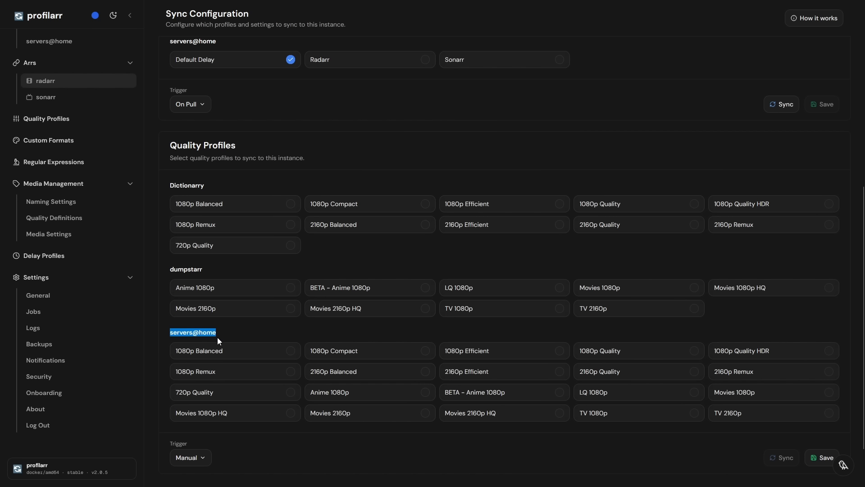
{"action": "left_click", "coordinate": [217, 331]}
Try selecting dumpstarr's Anime 1080p quality profile for radarr, and deselect it again.
{"action": "left_click_drag", "start_coordinate": [175, 185], "coordinate": [198, 185]}
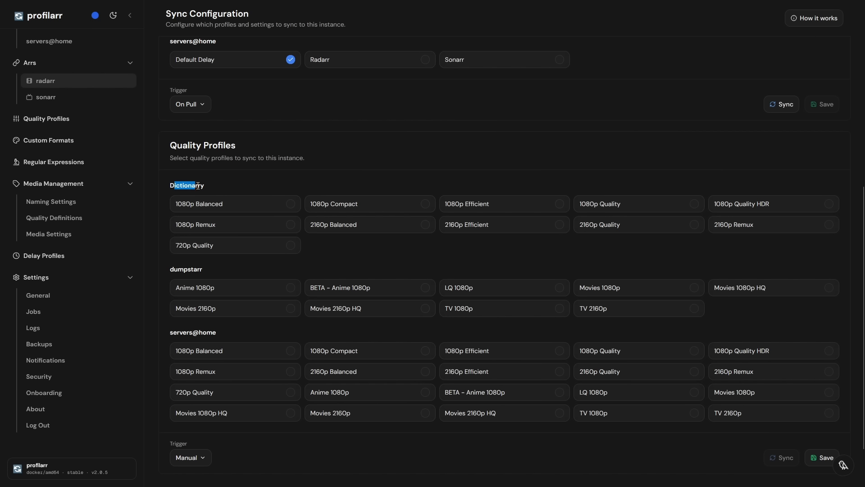
{"action": "left_click_drag", "start_coordinate": [177, 270], "coordinate": [199, 269]}
{"action": "left_click", "coordinate": [208, 272]}
{"action": "left_click", "coordinate": [285, 289]}
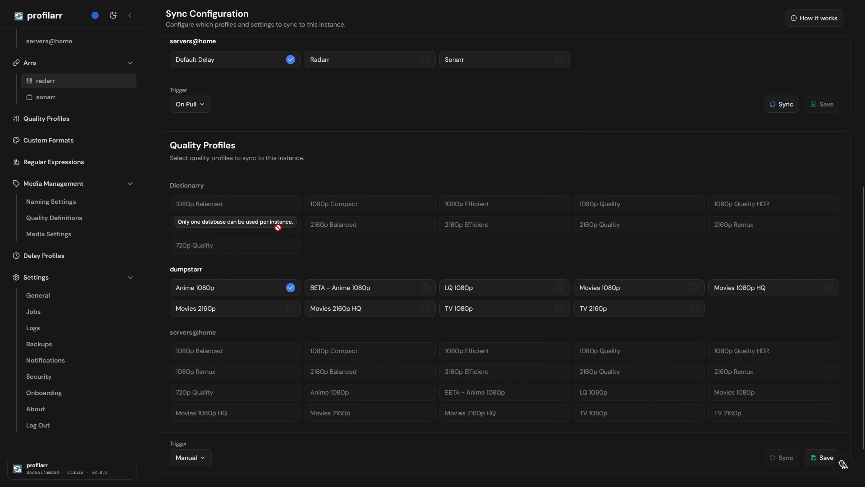
{"action": "left_click", "coordinate": [287, 292]}
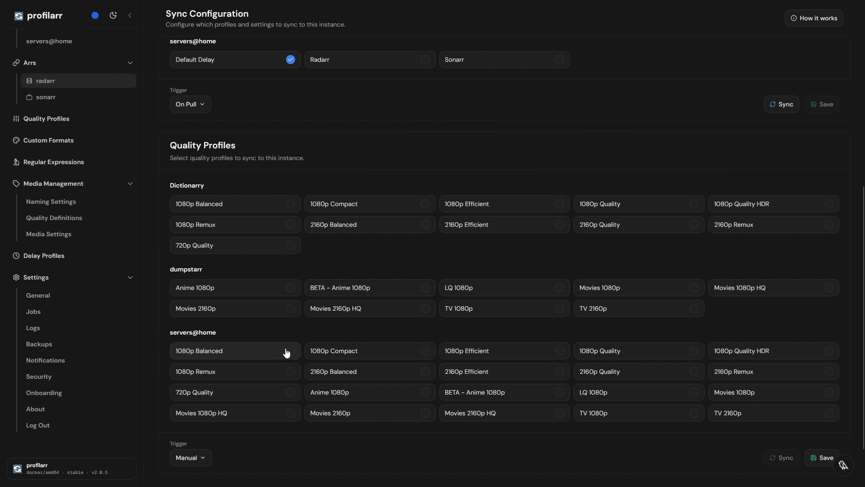
Select only the 1080p Efficient, 2160p Efficient and Anime 1080p quality profiles from servers@home for radarr.
{"action": "left_click", "coordinate": [286, 352]}
{"action": "left_click", "coordinate": [373, 394]}
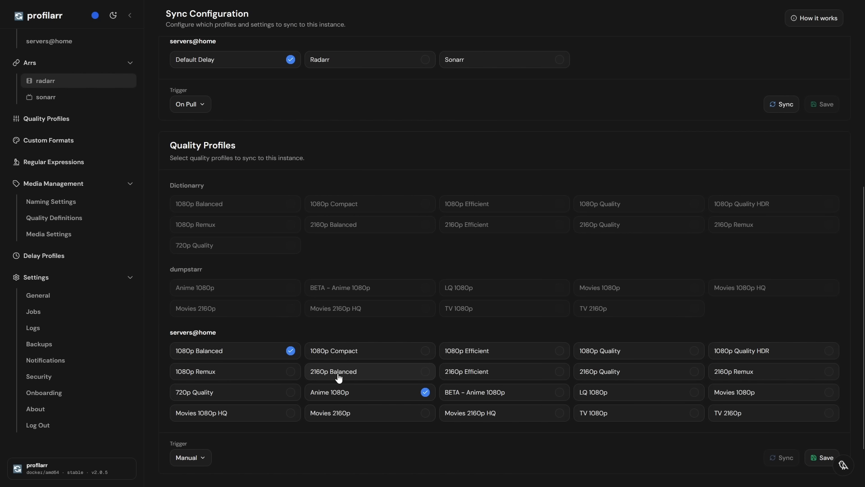
{"action": "left_click", "coordinate": [468, 374]}
{"action": "left_click", "coordinate": [280, 350]}
{"action": "left_click", "coordinate": [466, 354]}
Set the Quality Profiles sync trigger to On Pull and save that section.
{"action": "left_click", "coordinate": [200, 458]}
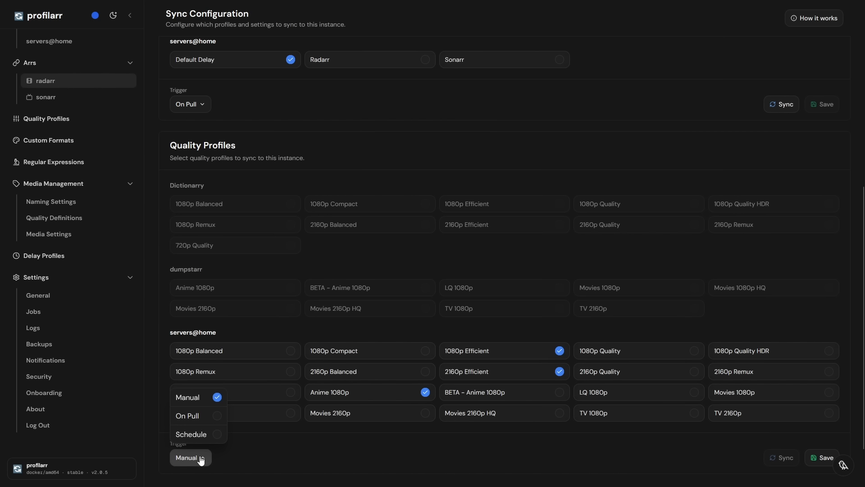
{"action": "left_click", "coordinate": [205, 415]}
{"action": "left_click", "coordinate": [824, 458]}
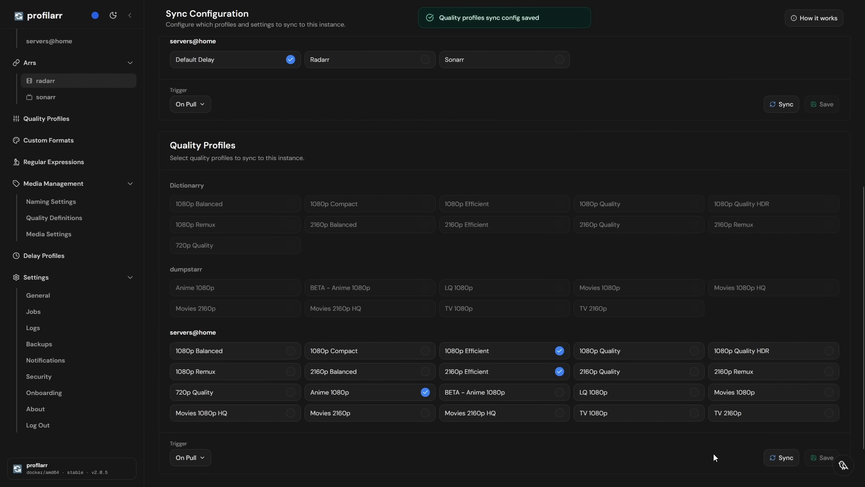
Enable drift detection for radarr on a Daily schedule at 00:00 and save the settings.
{"action": "scroll", "coordinate": [428, 301], "scroll_direction": "up", "scroll_amount": 7}
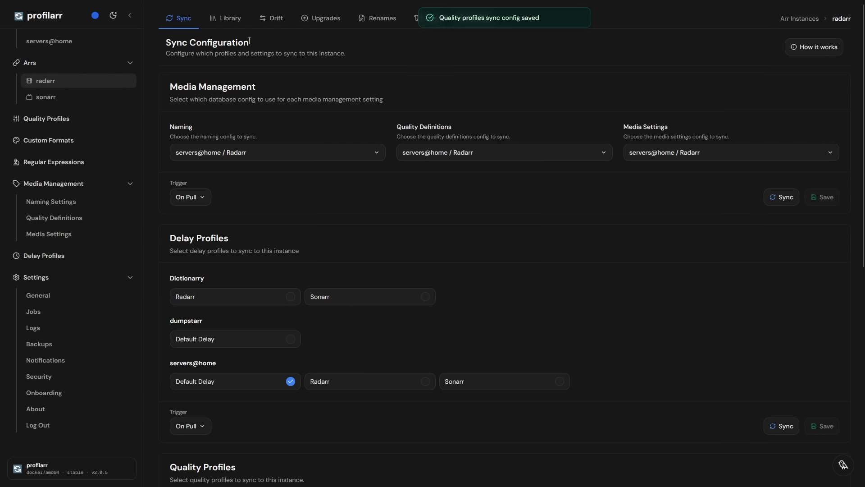
{"action": "left_click", "coordinate": [271, 19]}
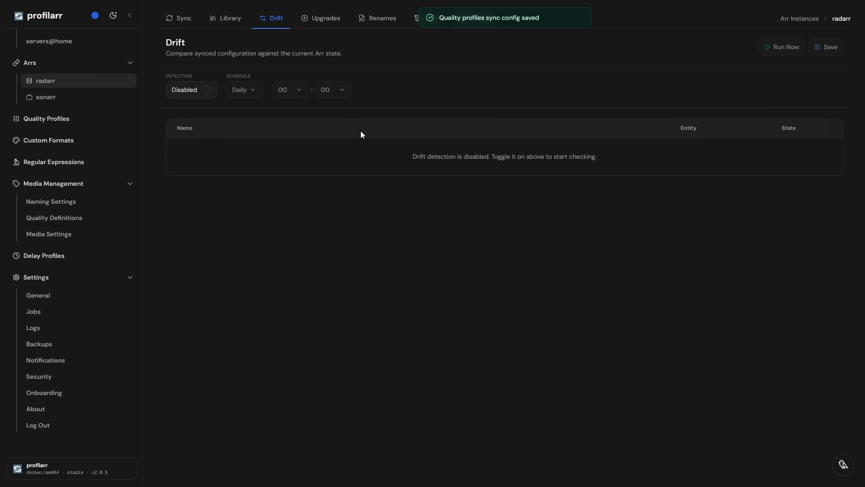
{"action": "left_click", "coordinate": [194, 90]}
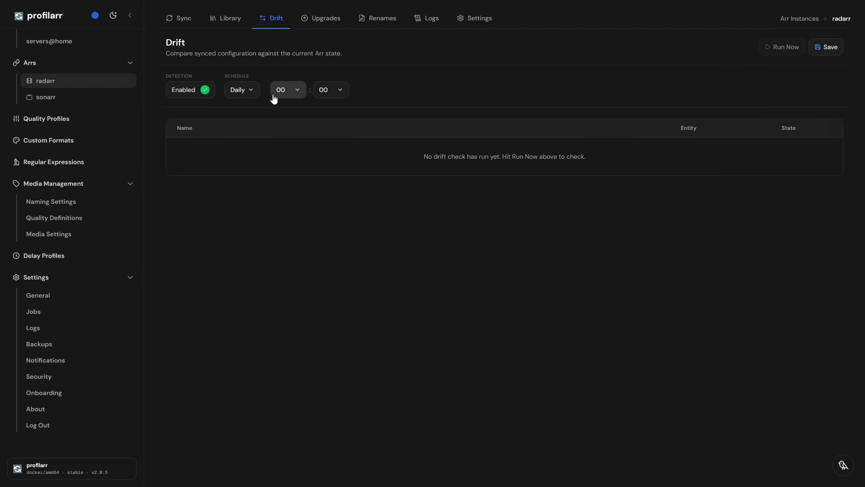
{"action": "left_click", "coordinate": [813, 47]}
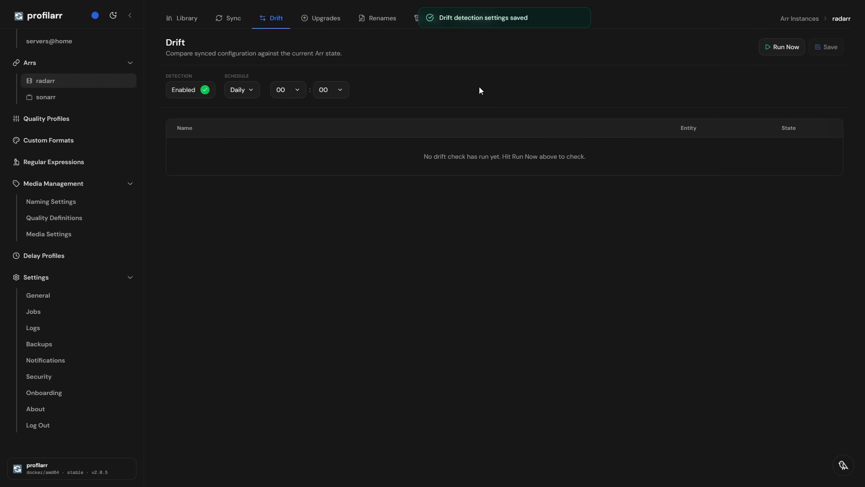
Run a drift check on radarr immediately.
{"action": "left_click", "coordinate": [216, 22]}
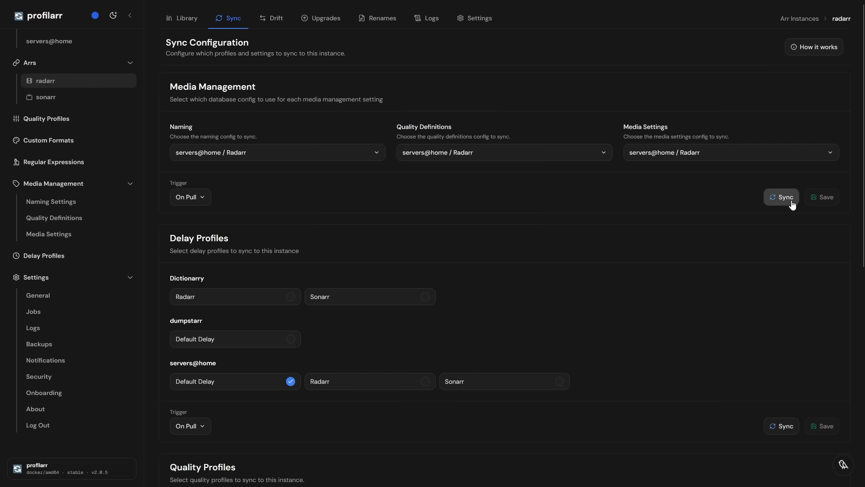
{"action": "left_click", "coordinate": [277, 27]}
{"action": "left_click", "coordinate": [771, 50]}
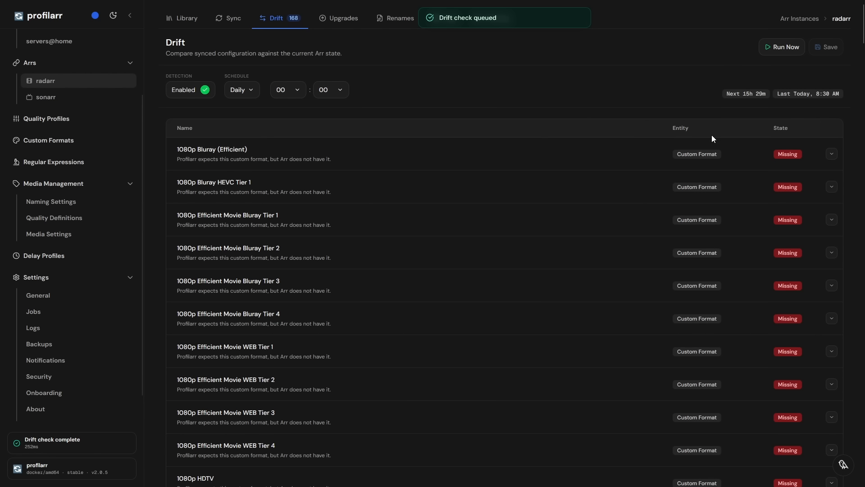
Sync radarr's Media Management, Delay Profiles and Quality Profiles sections.
{"action": "left_click", "coordinate": [242, 26]}
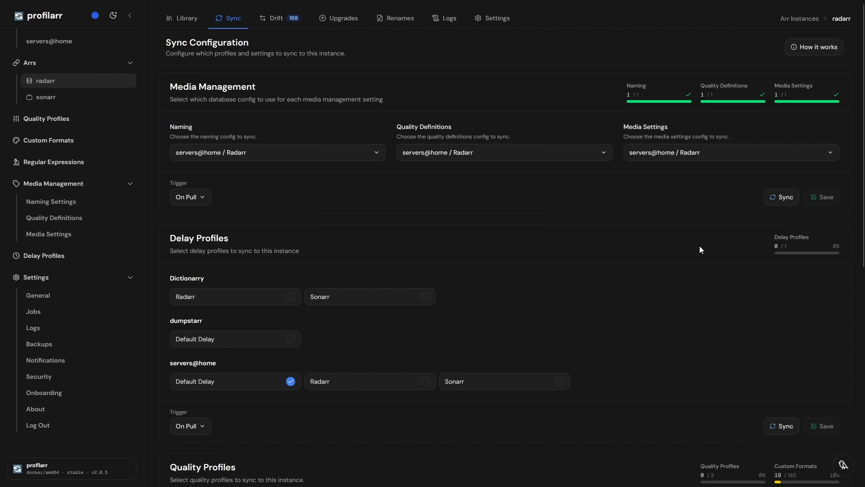
{"action": "left_click", "coordinate": [781, 423]}
{"action": "scroll", "coordinate": [756, 381], "scroll_direction": "down", "scroll_amount": 8}
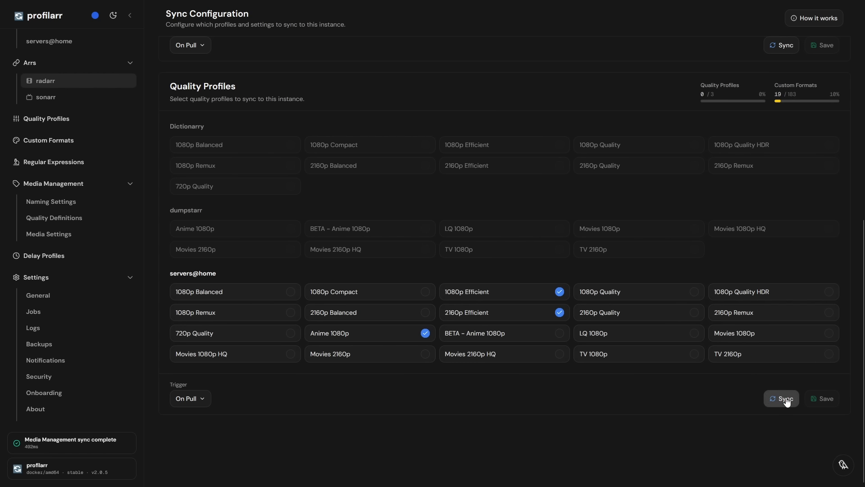
{"action": "left_click", "coordinate": [784, 398]}
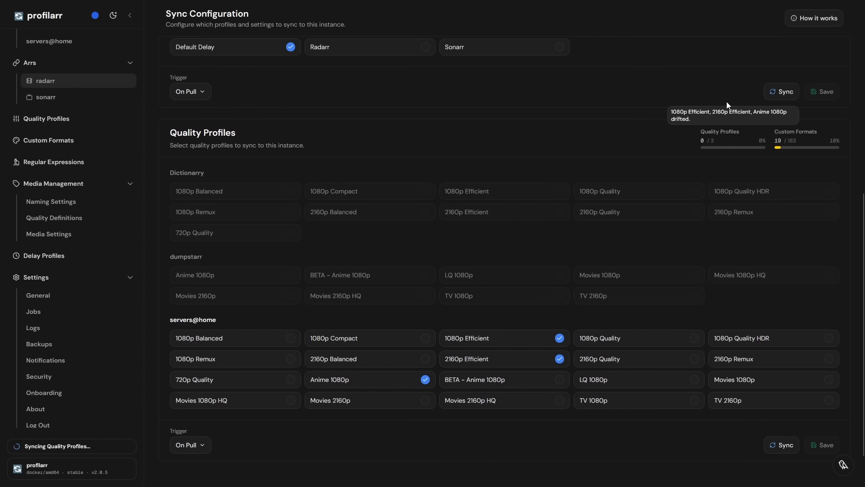
Examine the sync progress of the media management, delay profile and quality profile sections for radarr.
{"action": "scroll", "coordinate": [739, 201], "scroll_direction": "up", "scroll_amount": 6}
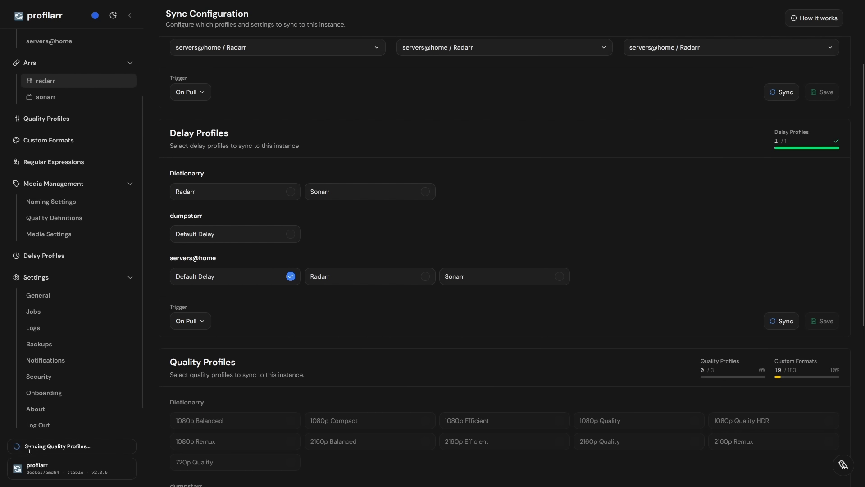
{"action": "left_click_drag", "start_coordinate": [26, 447], "coordinate": [52, 447]}
{"action": "left_click", "coordinate": [87, 446]}
{"action": "scroll", "coordinate": [800, 271], "scroll_direction": "up", "scroll_amount": 2}
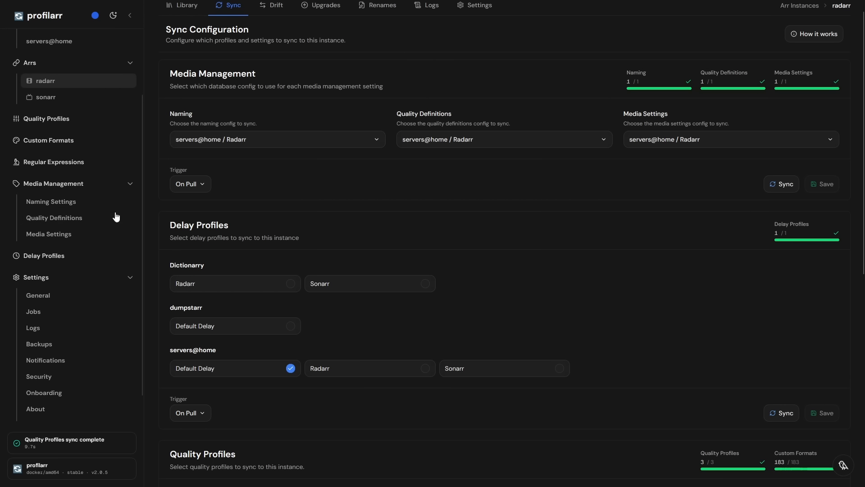
{"action": "scroll", "coordinate": [434, 204], "scroll_direction": "down", "scroll_amount": 1}
{"action": "scroll", "coordinate": [435, 208], "scroll_direction": "down", "scroll_amount": 2}
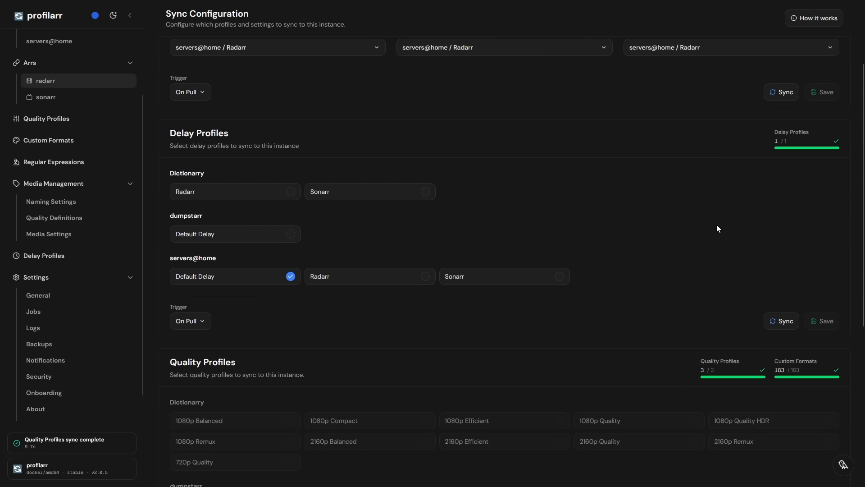
{"action": "scroll", "coordinate": [739, 288], "scroll_direction": "down", "scroll_amount": 6}
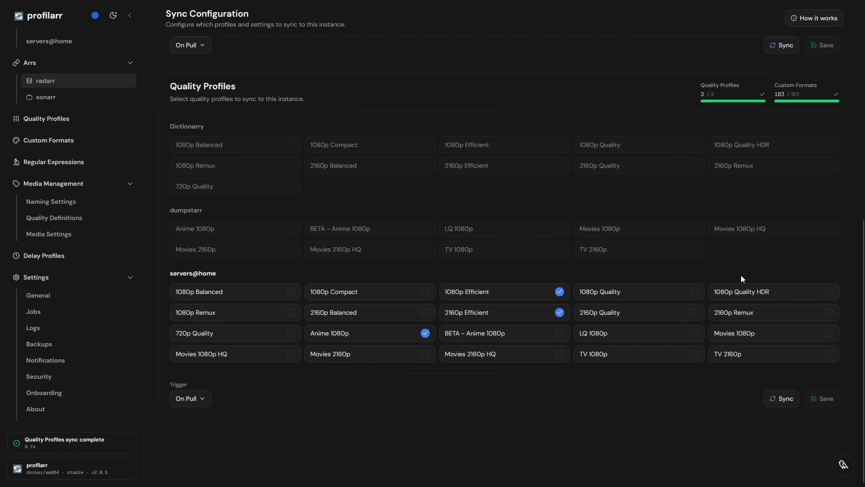
Run the drift check on radarr again following the sync.
{"action": "scroll", "coordinate": [409, 232], "scroll_direction": "up", "scroll_amount": 2}
{"action": "scroll", "coordinate": [409, 232], "scroll_direction": "up", "scroll_amount": 6}
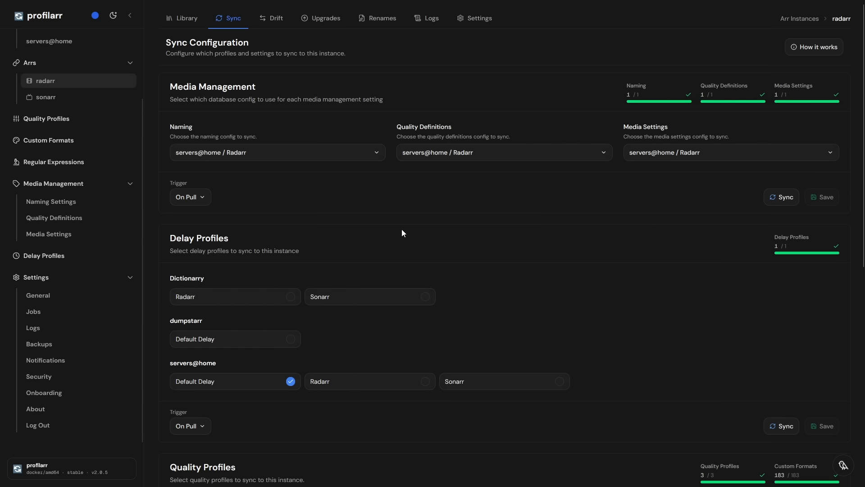
{"action": "left_click", "coordinate": [273, 20]}
{"action": "left_click", "coordinate": [775, 49]}
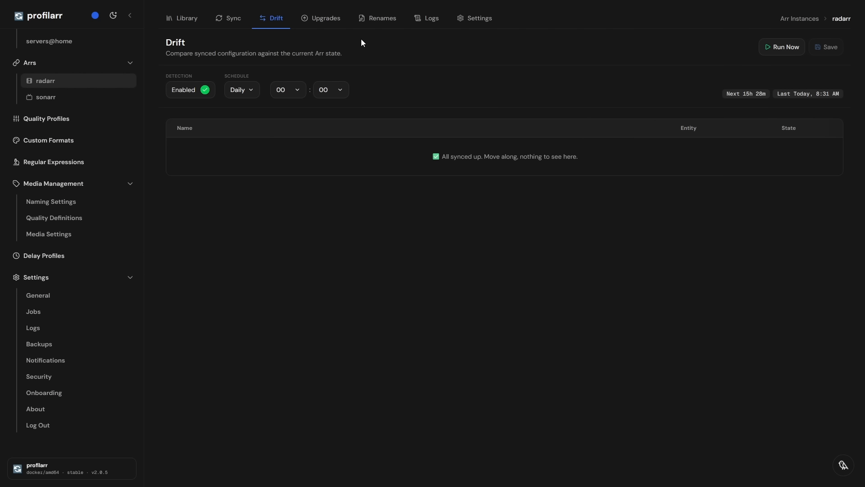
Open radarr's Upgrades page, view the information on how upgrades work, and return.
{"action": "left_click", "coordinate": [315, 18]}
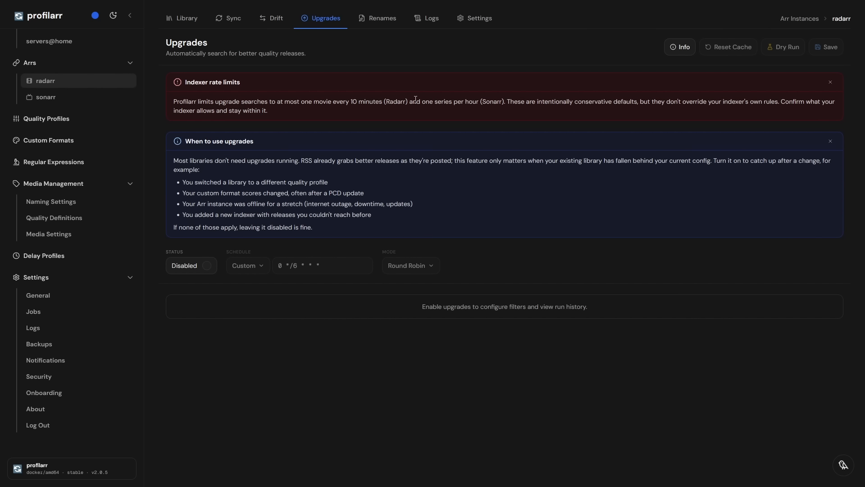
{"action": "left_click", "coordinate": [673, 49]}
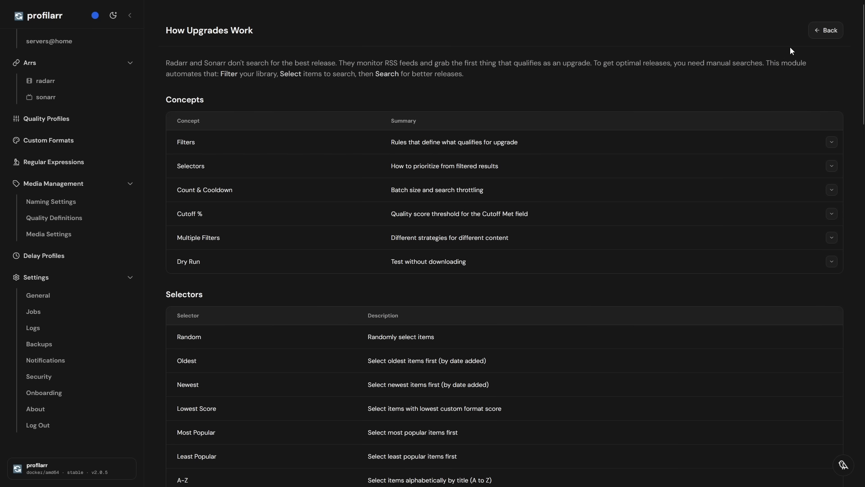
{"action": "left_click", "coordinate": [826, 30]}
Enable upgrades for radarr and set the schedule to Hourly.
{"action": "left_click", "coordinate": [206, 265]}
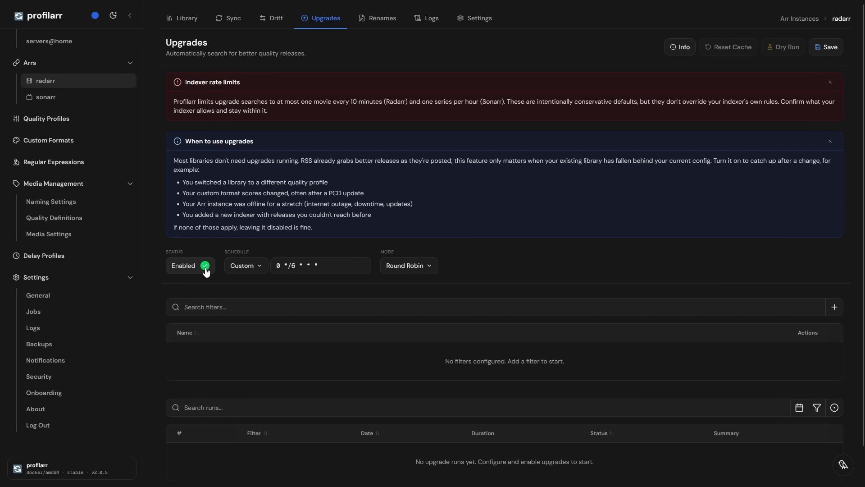
{"action": "left_click", "coordinate": [248, 267]}
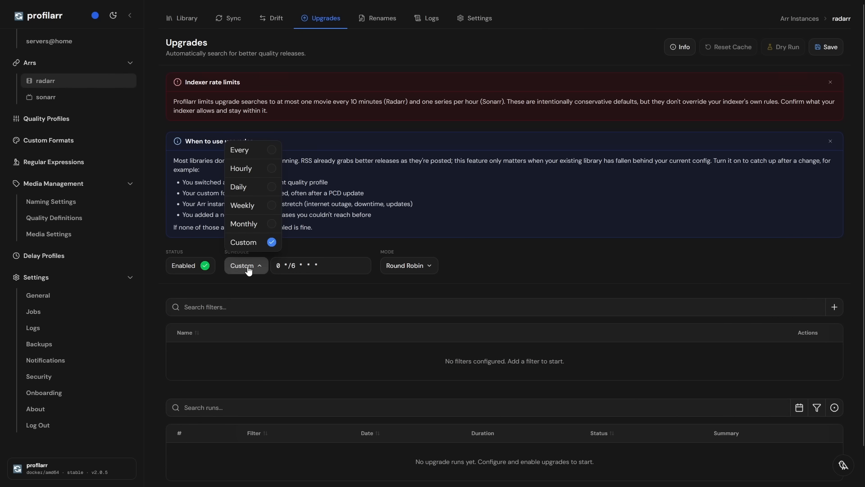
{"action": "left_click", "coordinate": [259, 169]}
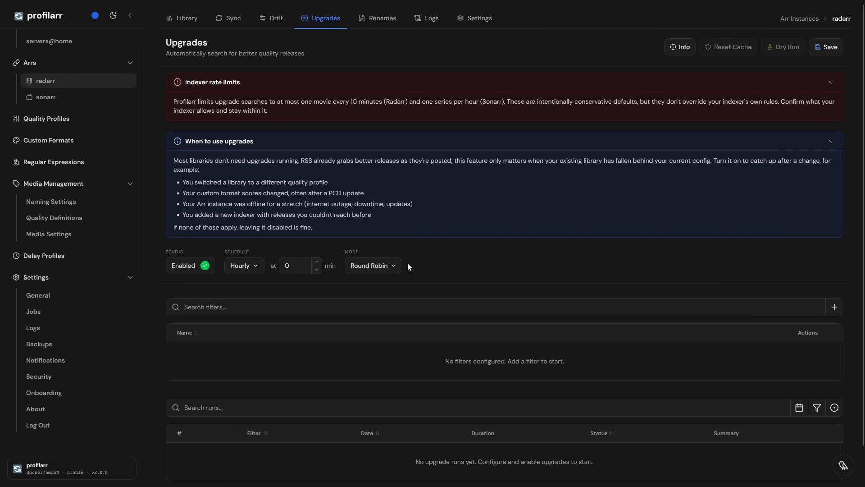
Add a default upgrade filter for radarr, set its Status rule to Announced, and save the configuration.
{"action": "left_click", "coordinate": [831, 308]}
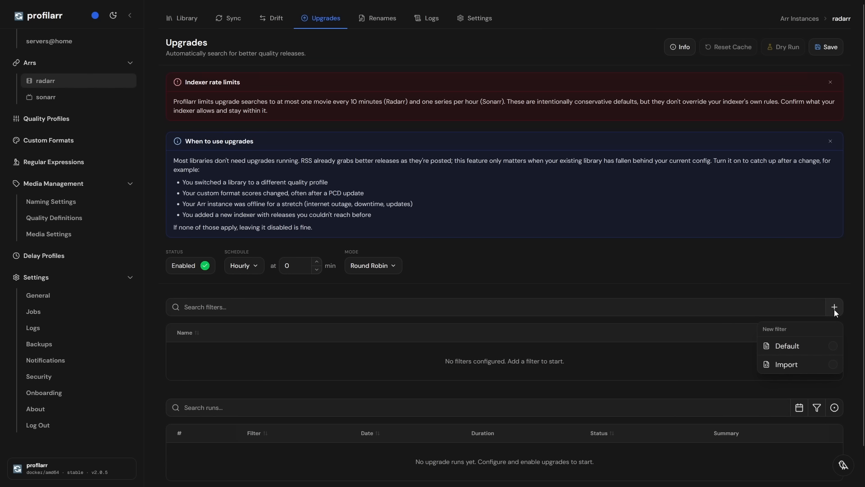
{"action": "left_click", "coordinate": [832, 351]}
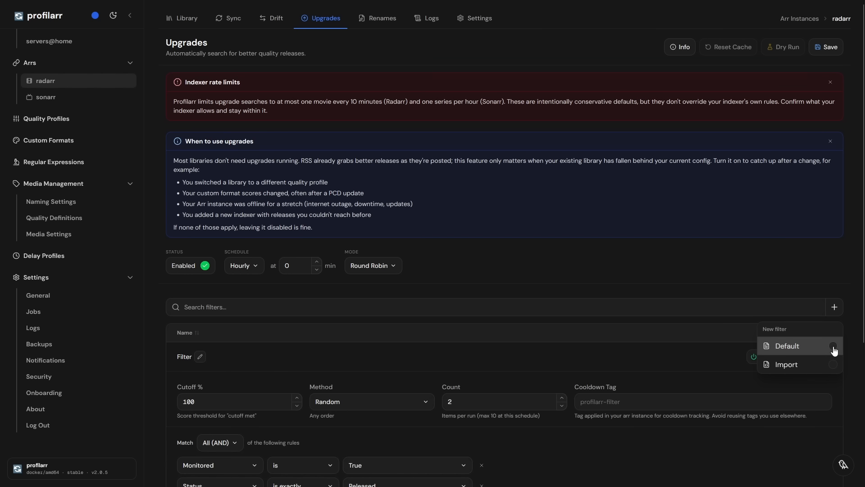
{"action": "scroll", "coordinate": [460, 258], "scroll_direction": "down", "scroll_amount": 4}
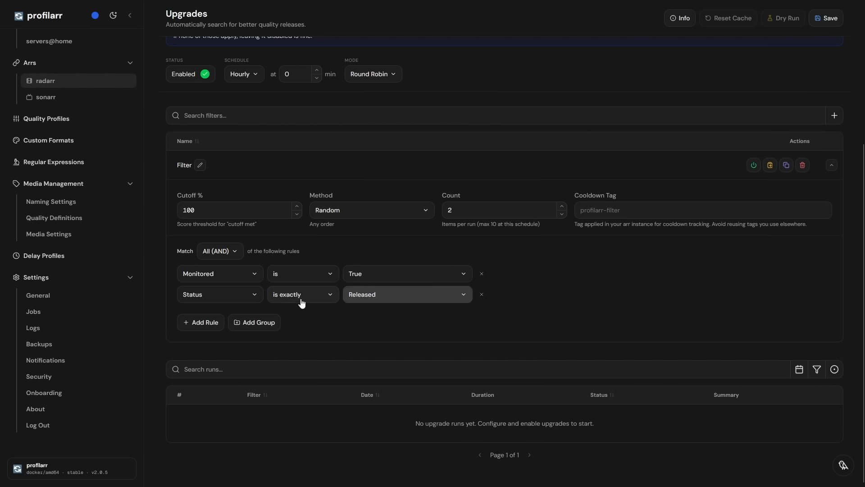
{"action": "left_click", "coordinate": [422, 294]}
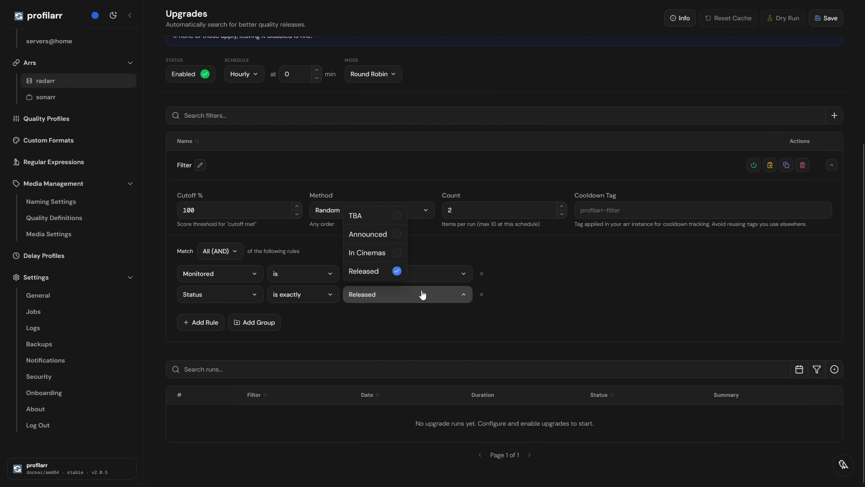
{"action": "left_click", "coordinate": [399, 239]}
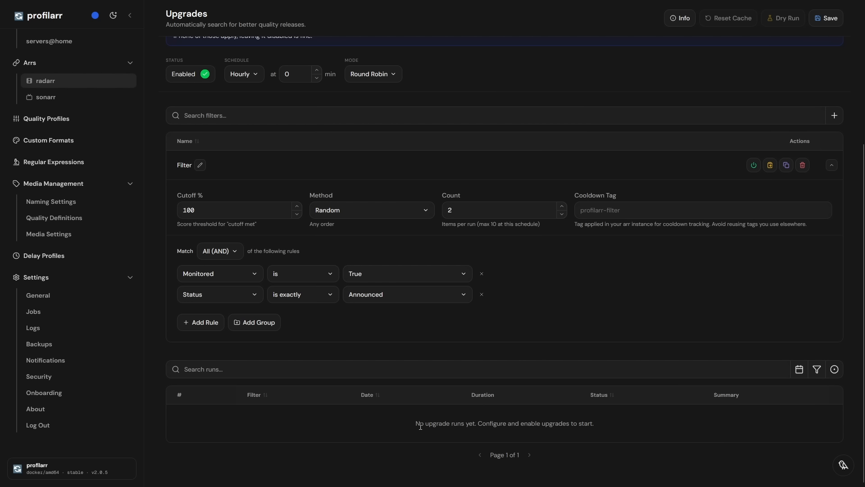
{"action": "left_click_drag", "start_coordinate": [431, 423], "coordinate": [554, 425]}
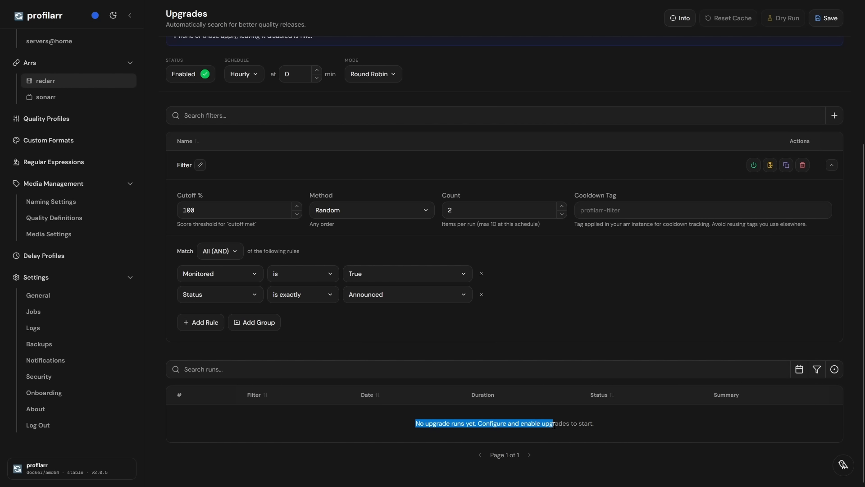
{"action": "left_click", "coordinate": [830, 17]}
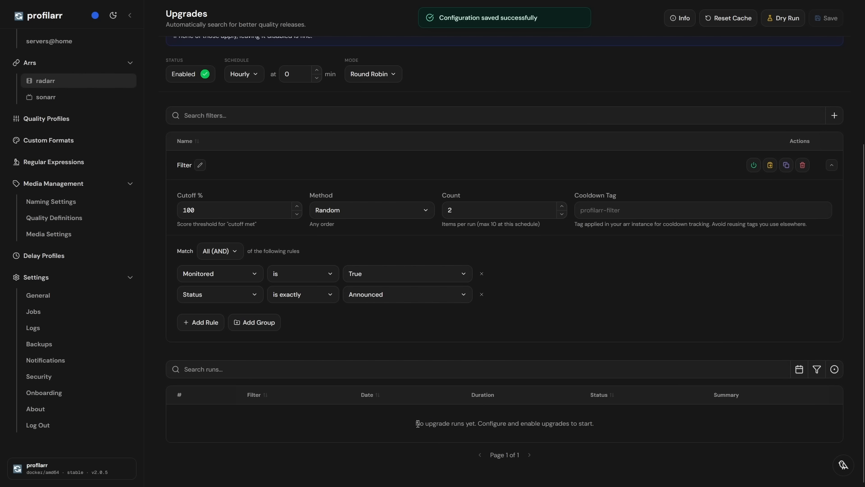
{"action": "left_click_drag", "start_coordinate": [425, 424], "coordinate": [571, 419]}
{"action": "left_click", "coordinate": [581, 423]}
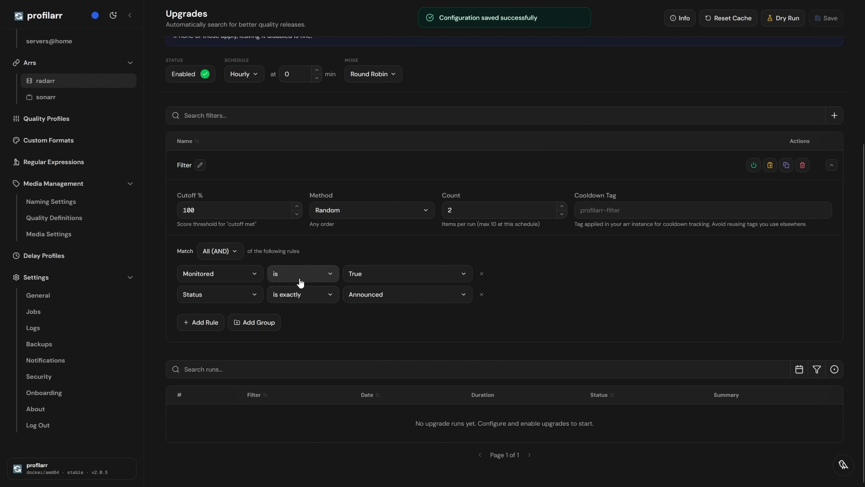
Try adding an extra rule and a nested rule group to the upgrade filter, and remove both again.
{"action": "left_click", "coordinate": [207, 324]}
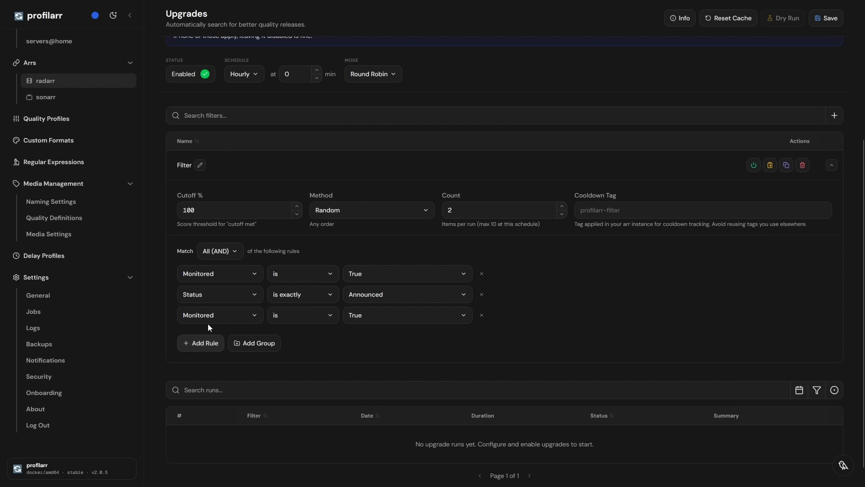
{"action": "left_click", "coordinate": [242, 319]}
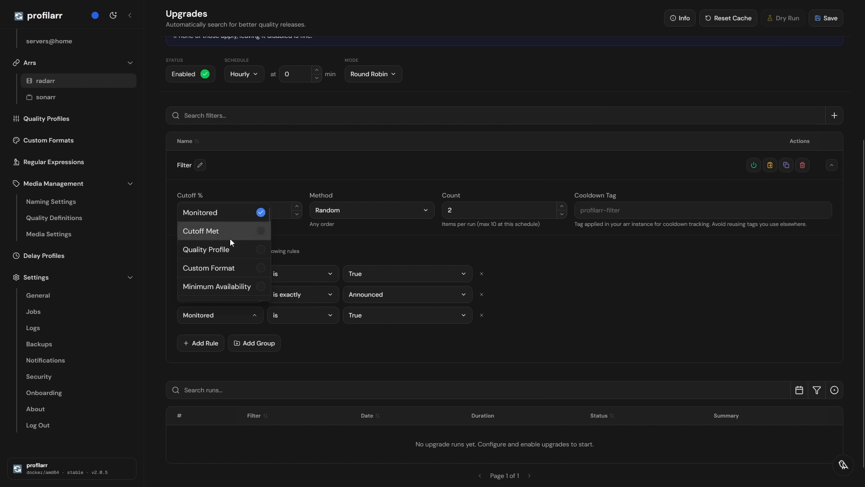
{"action": "left_click", "coordinate": [270, 346]}
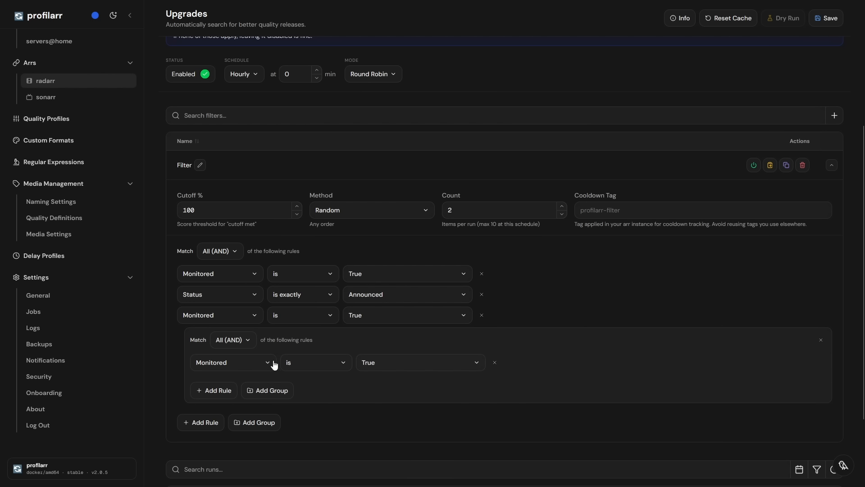
{"action": "left_click", "coordinate": [271, 362]}
{"action": "left_click", "coordinate": [385, 346]}
{"action": "left_click", "coordinate": [822, 339]}
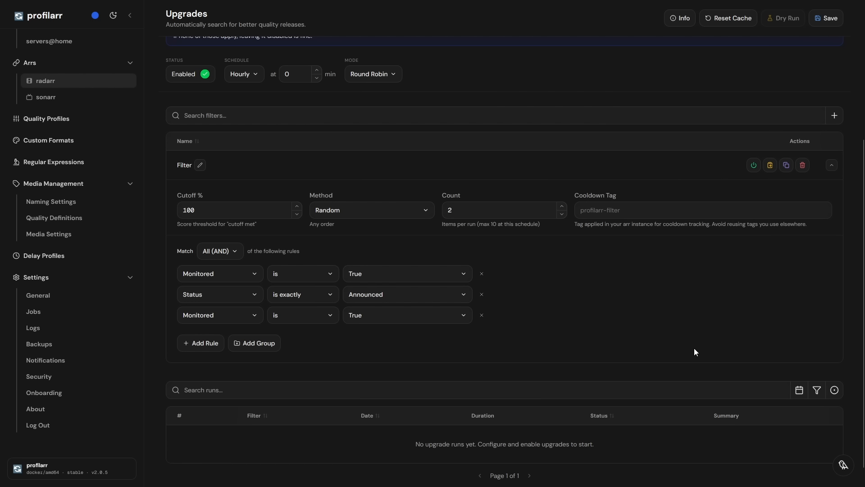
{"action": "left_click", "coordinate": [481, 315]}
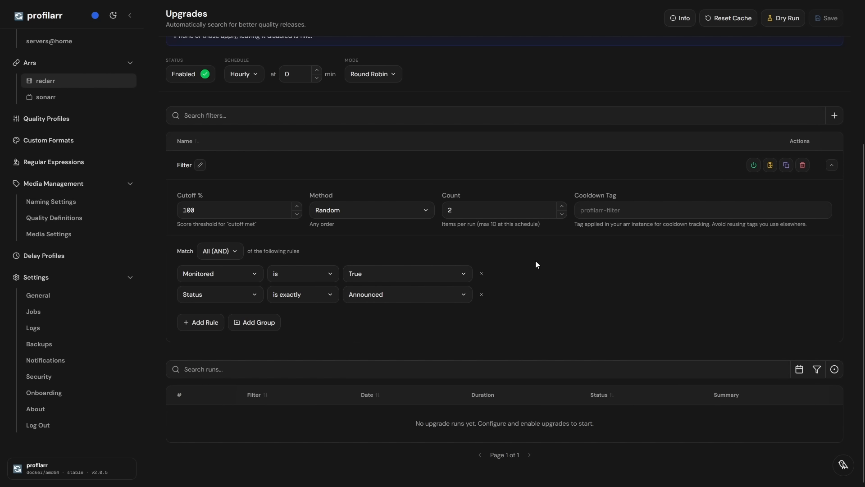
Disable radarr's upgrade filter and enable it again.
{"action": "left_click", "coordinate": [753, 166]}
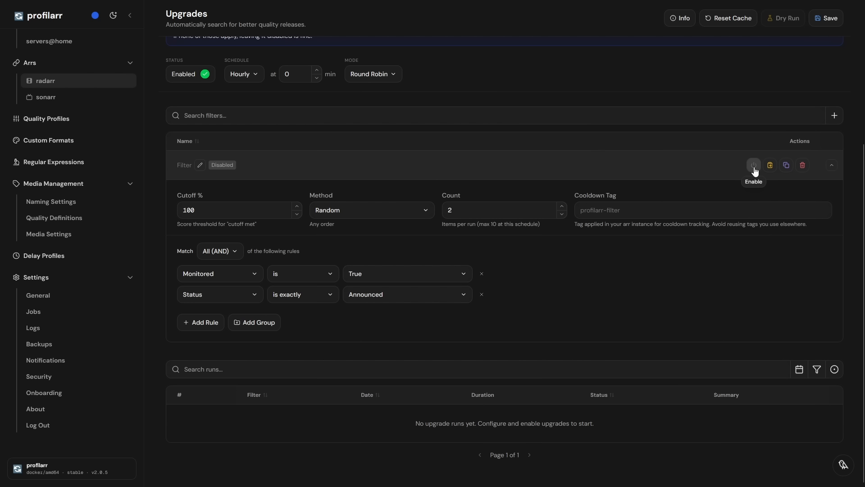
{"action": "left_click", "coordinate": [754, 167]}
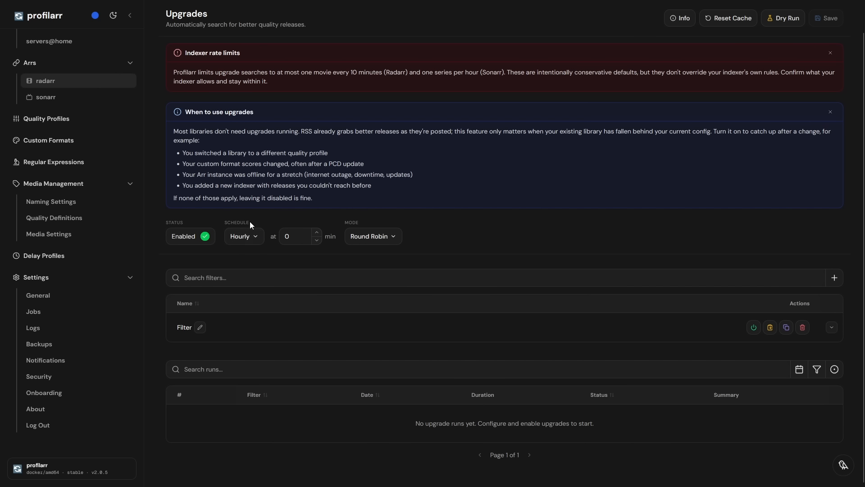
Start a dry run of radarr's upgrades and expand the details of the resulting run.
{"action": "scroll", "coordinate": [250, 221], "scroll_direction": "up", "scroll_amount": 1}
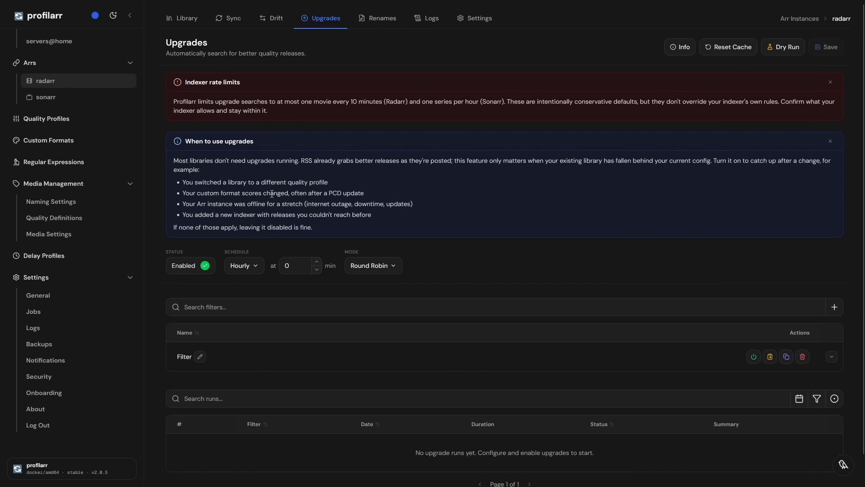
{"action": "left_click", "coordinate": [782, 50]}
{"action": "scroll", "coordinate": [500, 247], "scroll_direction": "down", "scroll_amount": 1}
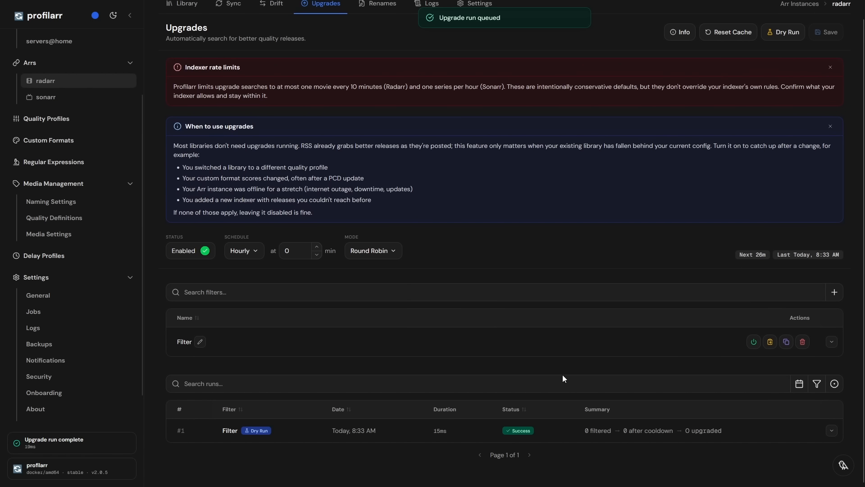
{"action": "left_click", "coordinate": [686, 434]}
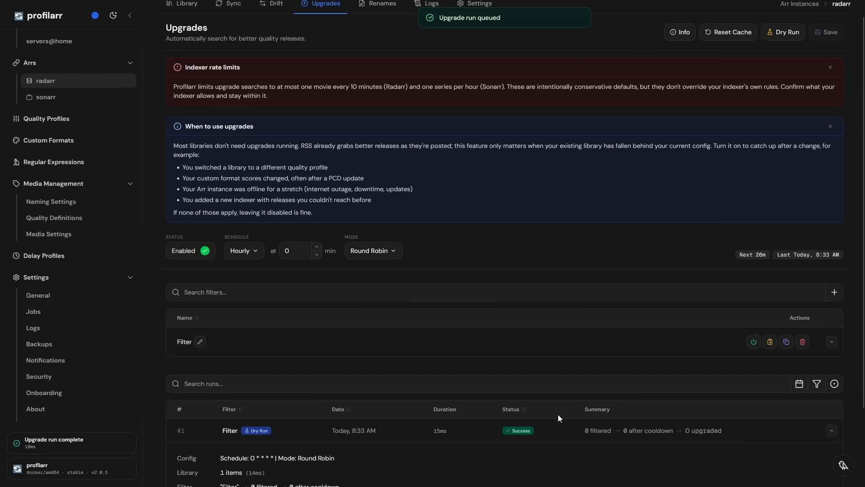
{"action": "scroll", "coordinate": [366, 417], "scroll_direction": "down", "scroll_amount": 2}
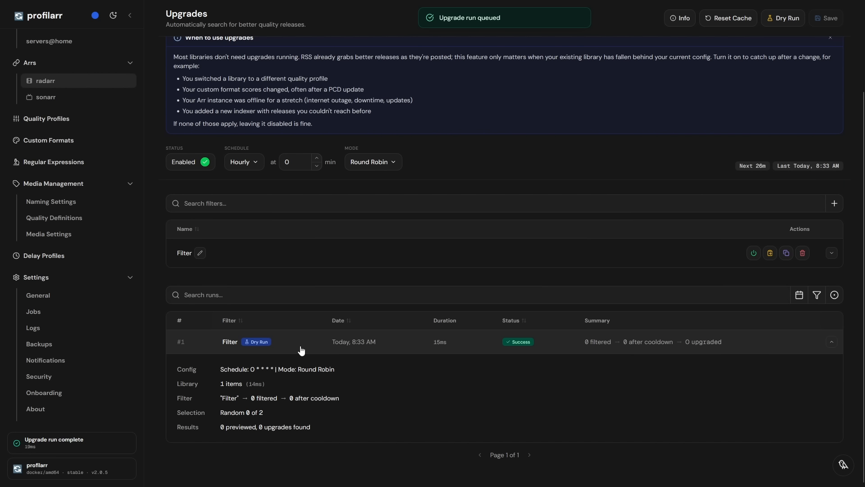
Enable automatic renames for radarr and save the rename configuration.
{"action": "scroll", "coordinate": [375, 347], "scroll_direction": "up", "scroll_amount": 3}
{"action": "left_click", "coordinate": [374, 25]}
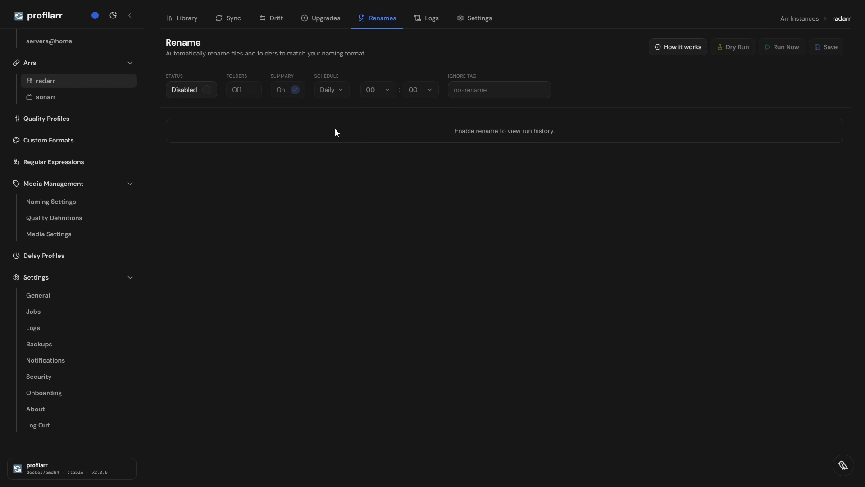
{"action": "left_click", "coordinate": [208, 90]}
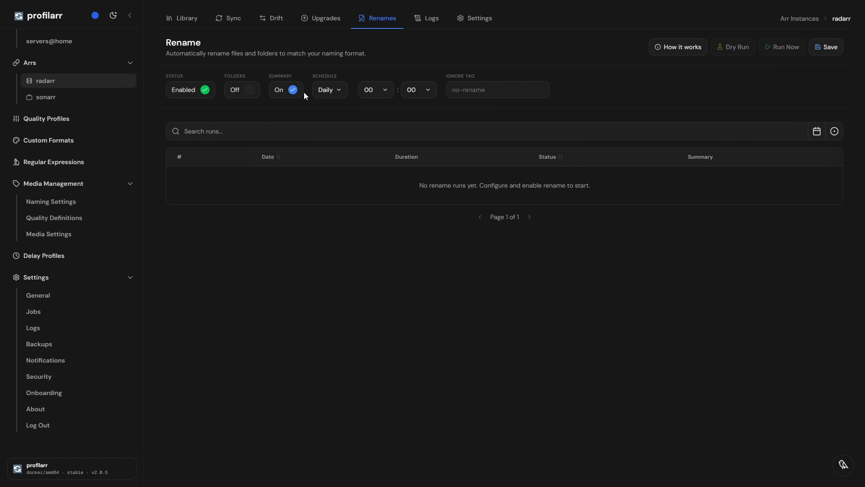
{"action": "left_click", "coordinate": [815, 52]}
View radarr's logs, and set Library Refresh in its instance settings to Every 24 hours.
{"action": "left_click", "coordinate": [428, 19]}
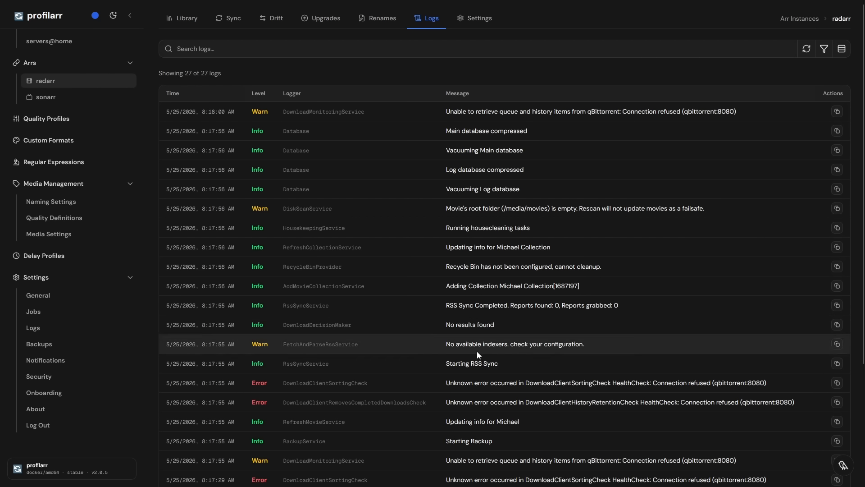
{"action": "left_click", "coordinate": [466, 24]}
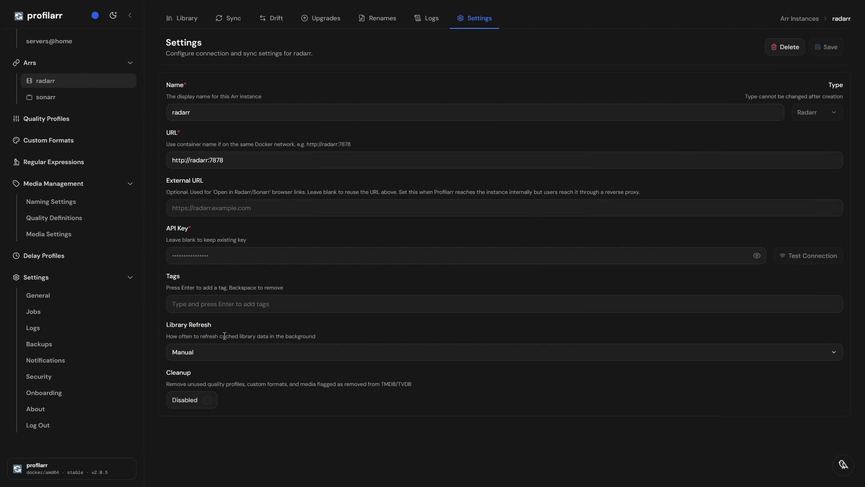
{"action": "left_click", "coordinate": [247, 352]}
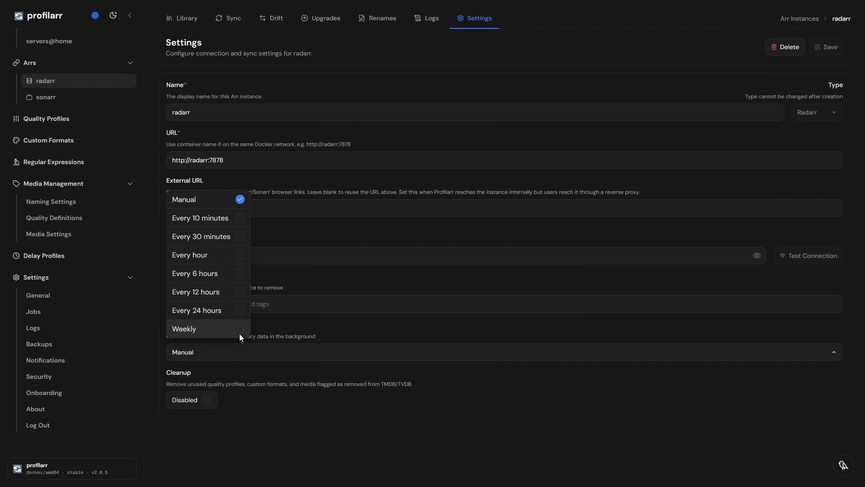
{"action": "left_click", "coordinate": [244, 311]}
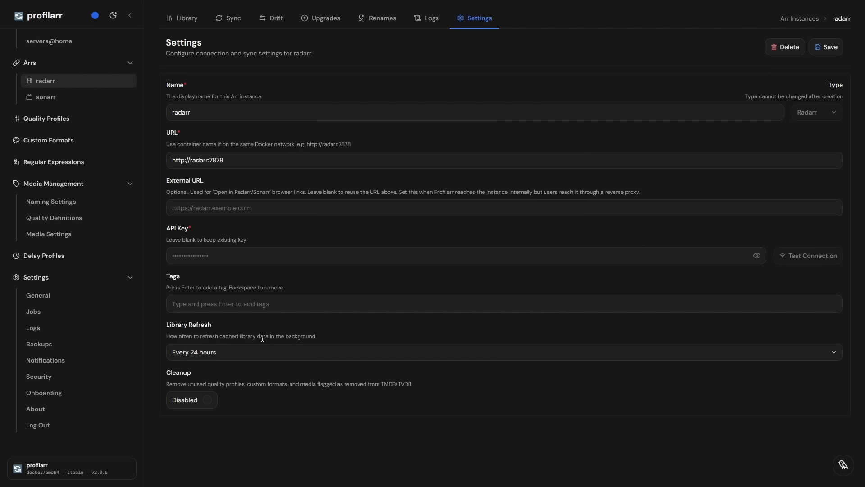
{"action": "left_click_drag", "start_coordinate": [203, 337], "coordinate": [300, 336]}
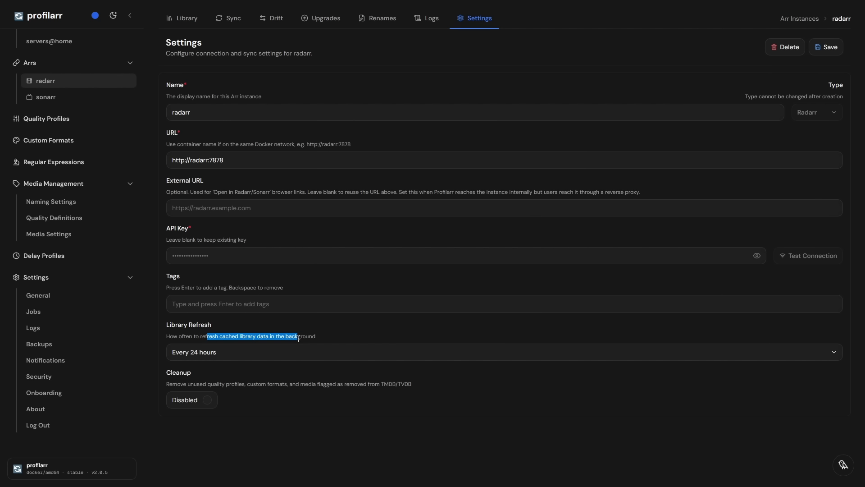
{"action": "left_click", "coordinate": [214, 333]}
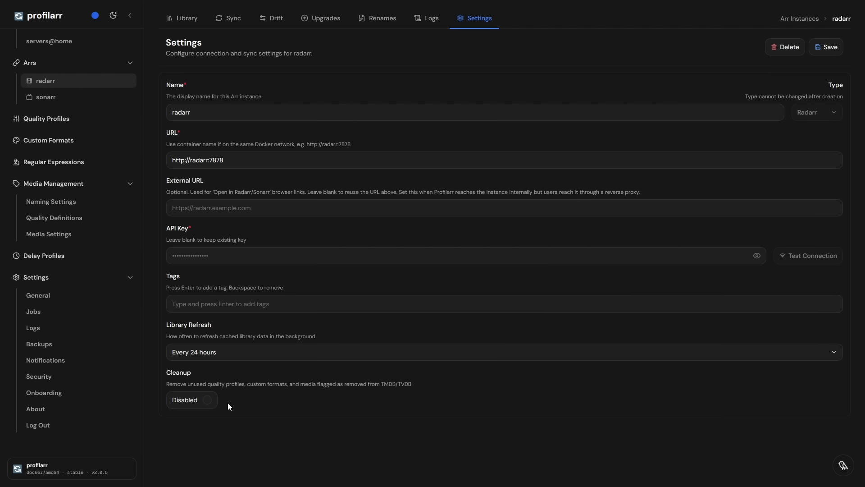
Enable Cleanup for radarr with its weekly schedule on Sunday at 00:00.
{"action": "left_click", "coordinate": [208, 401]}
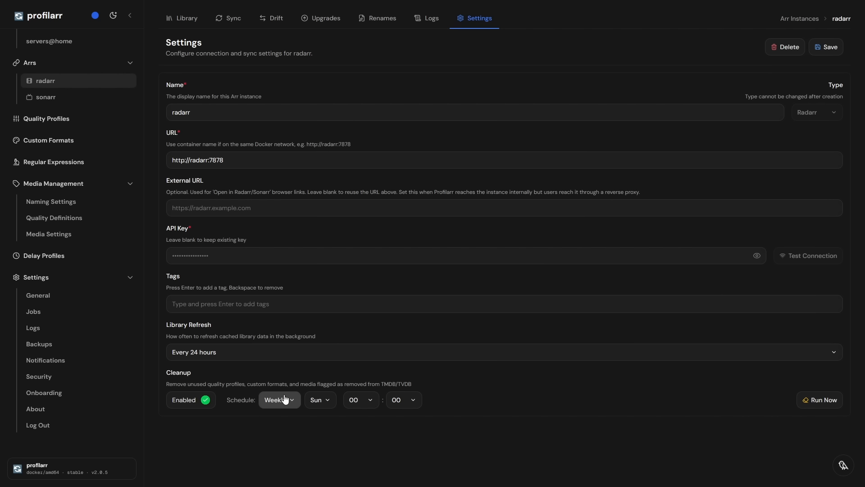
{"action": "left_click_drag", "start_coordinate": [160, 384], "coordinate": [416, 386]}
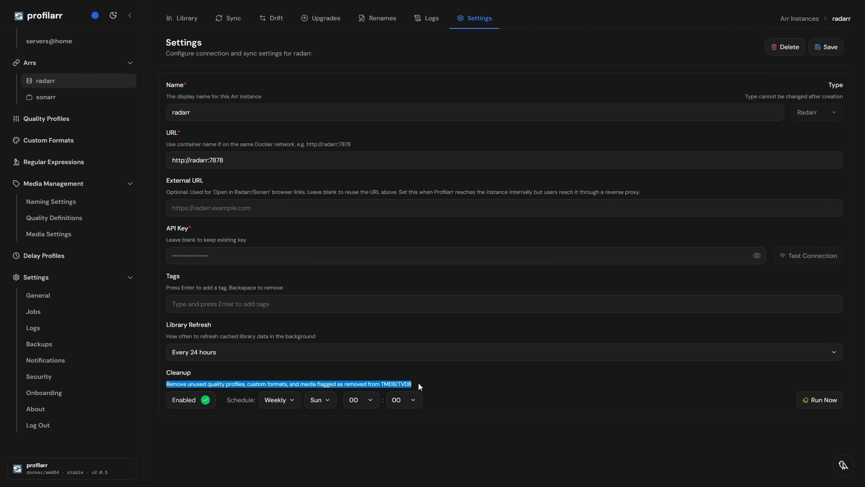
{"action": "left_click", "coordinate": [418, 382]}
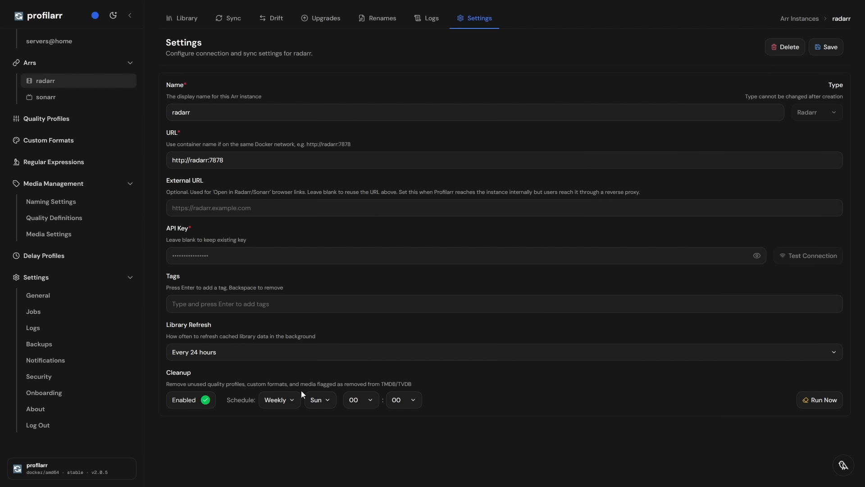
Run the cleanup of radarr's stale custom formats and quality profiles immediately, and save the instance settings.
{"action": "left_click", "coordinate": [803, 402]}
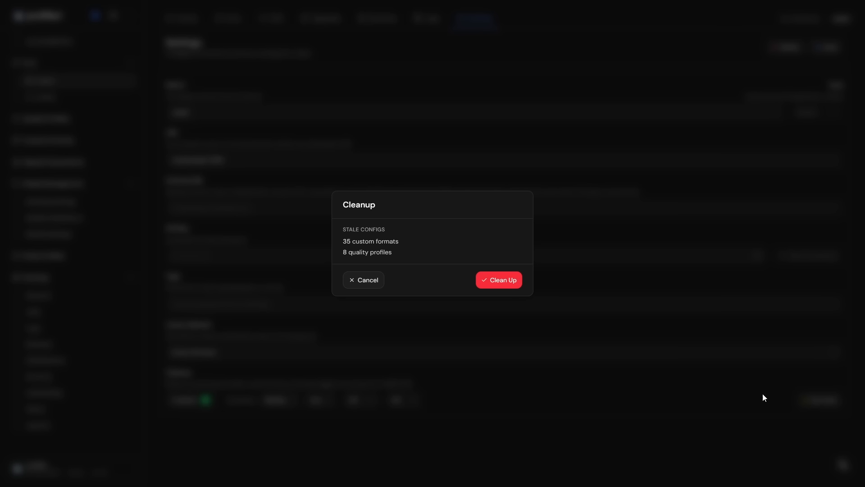
{"action": "left_click_drag", "start_coordinate": [343, 241], "coordinate": [371, 253]}
{"action": "left_click", "coordinate": [429, 270]}
{"action": "left_click", "coordinate": [488, 281]}
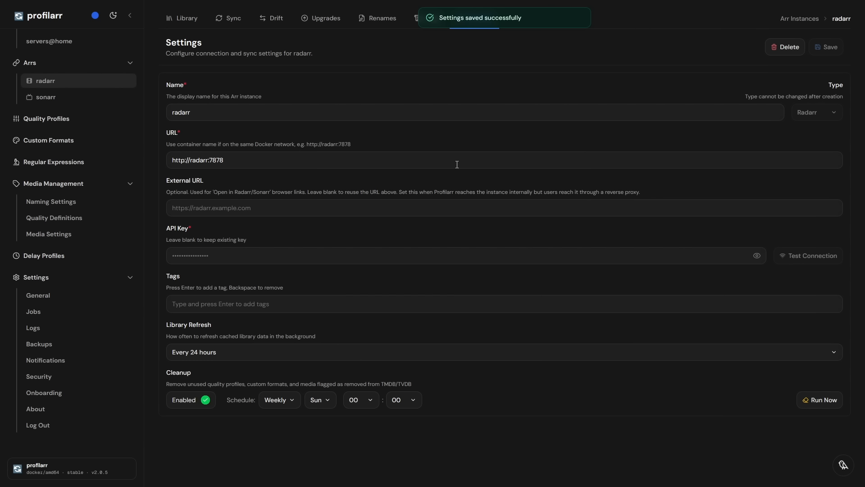
View sonarr's sync configuration and browse the quality profiles of the Dictionarry, dumpstarr and servers@home databases.
{"action": "left_click", "coordinate": [62, 100]}
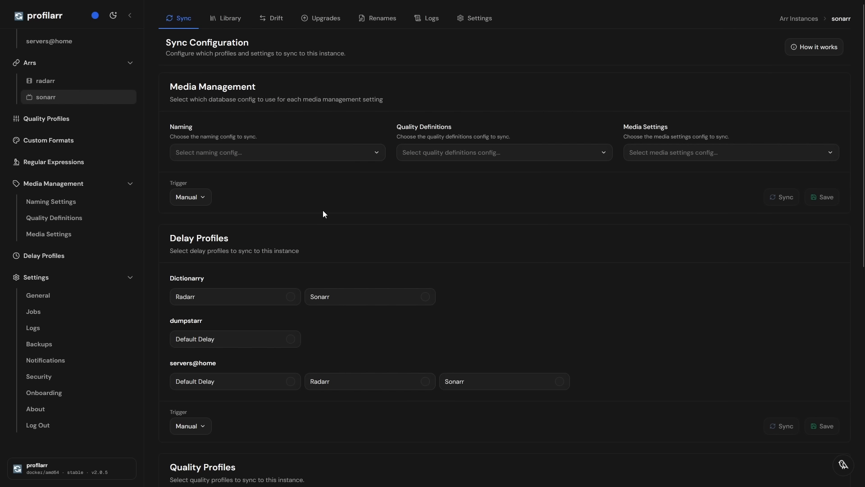
{"action": "left_click", "coordinate": [74, 125]}
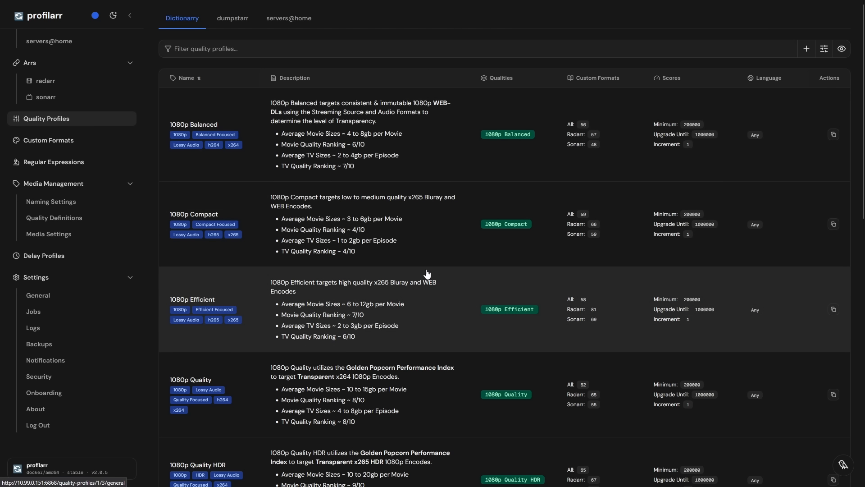
{"action": "left_click", "coordinate": [235, 22]}
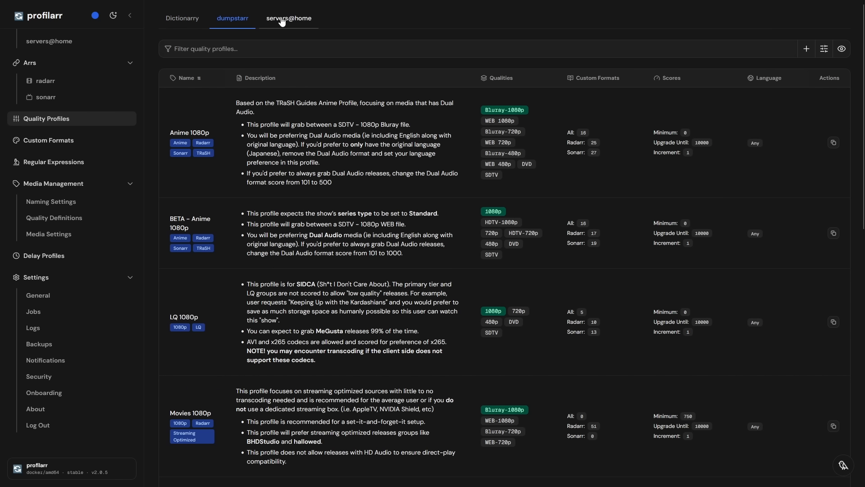
{"action": "left_click", "coordinate": [283, 20]}
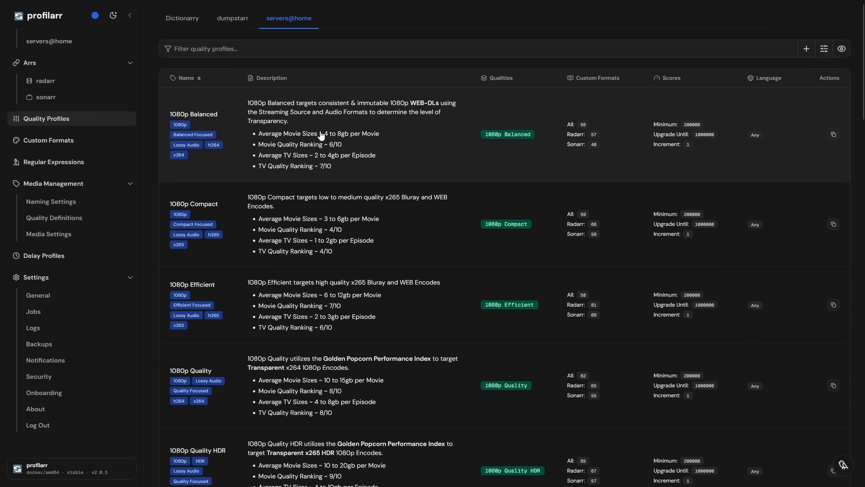
{"action": "left_click", "coordinate": [238, 26]}
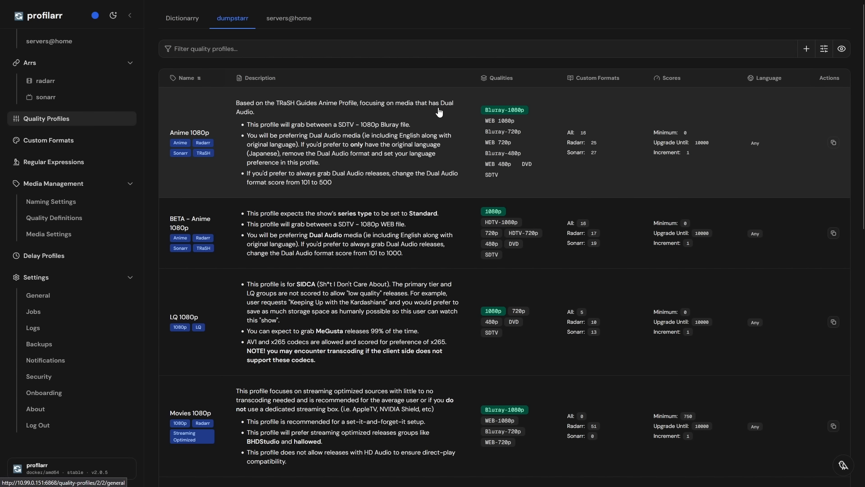
Examine dumpstarr's Anime 1080p quality profile, including its custom format scores for Radarr and Sonarr and its qualities.
{"action": "left_click", "coordinate": [356, 142]}
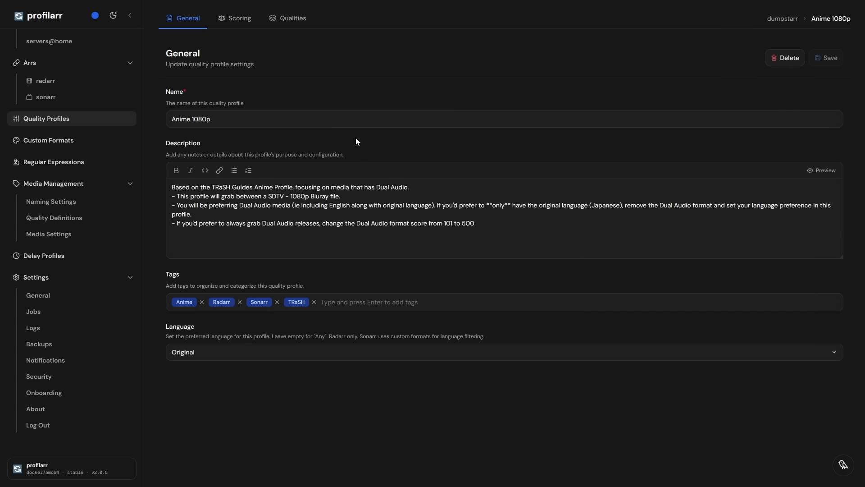
{"action": "left_click", "coordinate": [243, 26]}
{"action": "scroll", "coordinate": [483, 227], "scroll_direction": "down", "scroll_amount": 1}
{"action": "scroll", "coordinate": [482, 225], "scroll_direction": "down", "scroll_amount": 10}
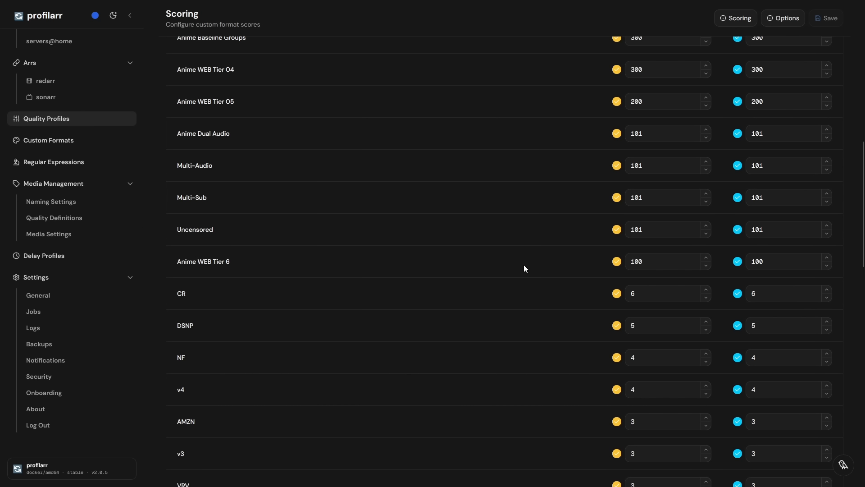
{"action": "scroll", "coordinate": [525, 266], "scroll_direction": "down", "scroll_amount": 20}
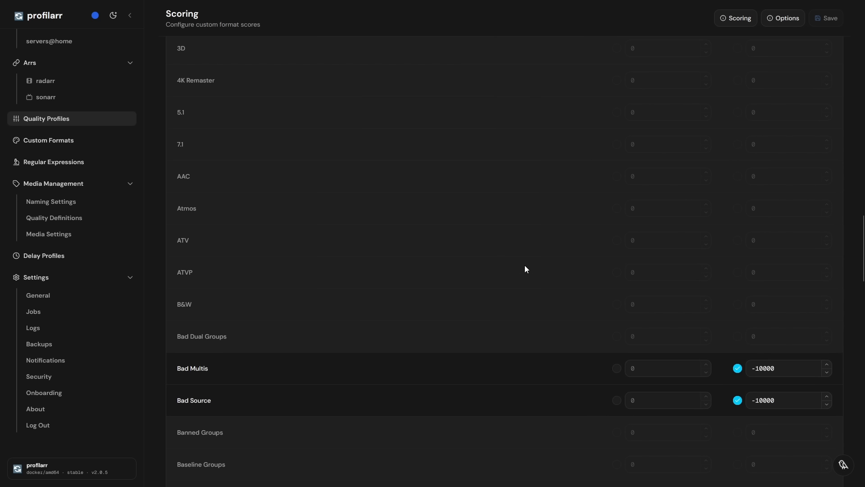
{"action": "scroll", "coordinate": [525, 269], "scroll_direction": "down", "scroll_amount": 4}
{"action": "scroll", "coordinate": [524, 269], "scroll_direction": "down", "scroll_amount": 20}
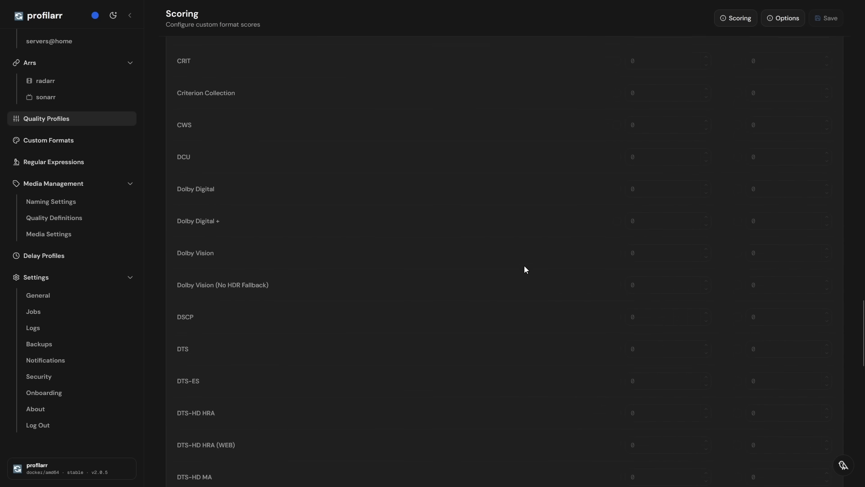
{"action": "scroll", "coordinate": [525, 269], "scroll_direction": "up", "scroll_amount": 20}
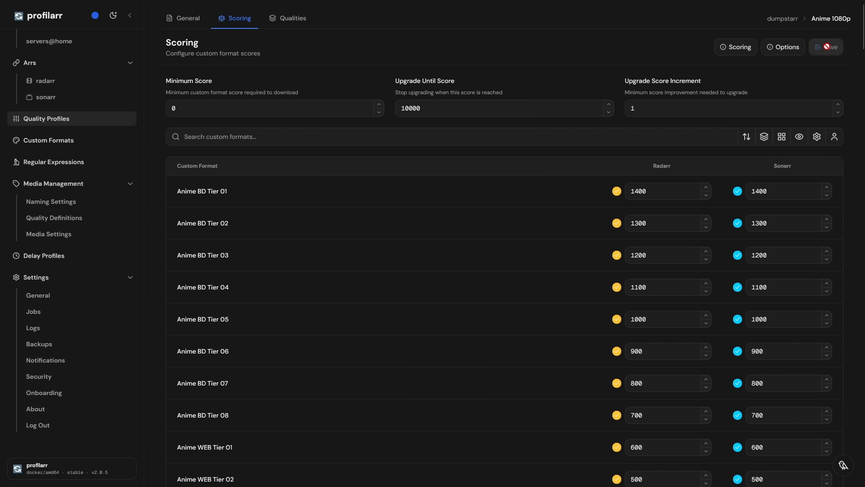
{"action": "left_click", "coordinate": [293, 18]}
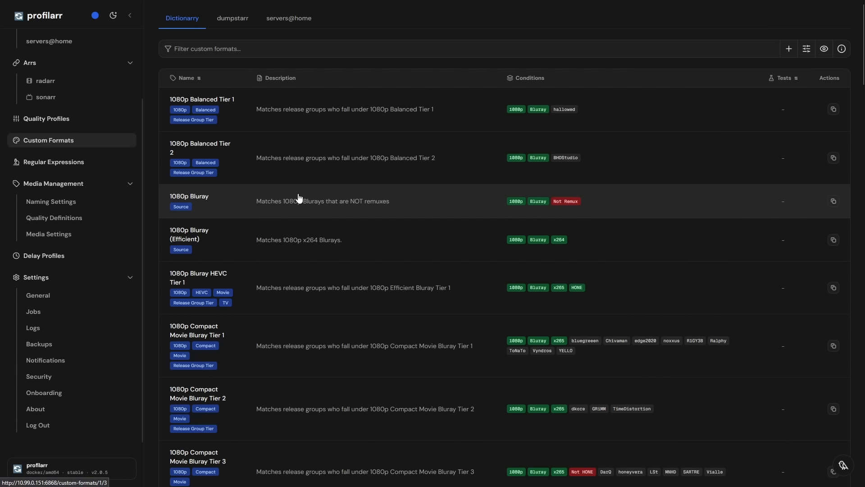
Look through the regular expressions of the Dictionarry database.
{"action": "left_click", "coordinate": [108, 163]}
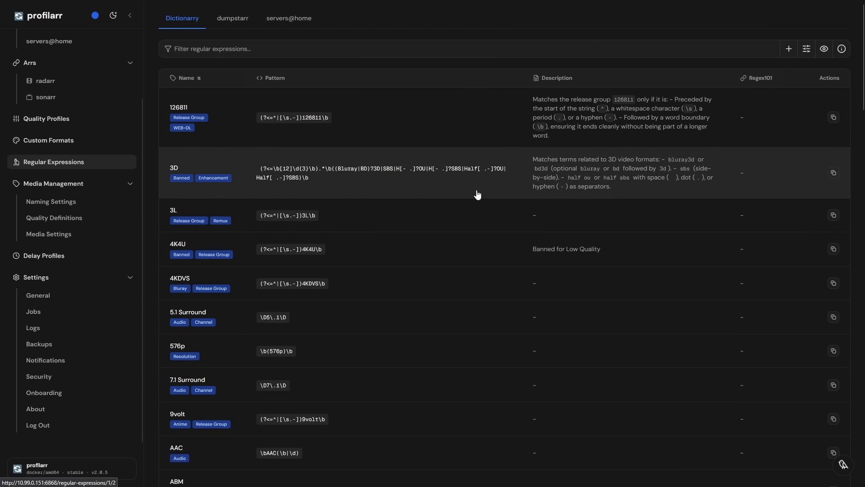
{"action": "scroll", "coordinate": [442, 227], "scroll_direction": "down", "scroll_amount": 5}
{"action": "scroll", "coordinate": [442, 227], "scroll_direction": "down", "scroll_amount": 8}
{"action": "scroll", "coordinate": [429, 224], "scroll_direction": "up", "scroll_amount": 13}
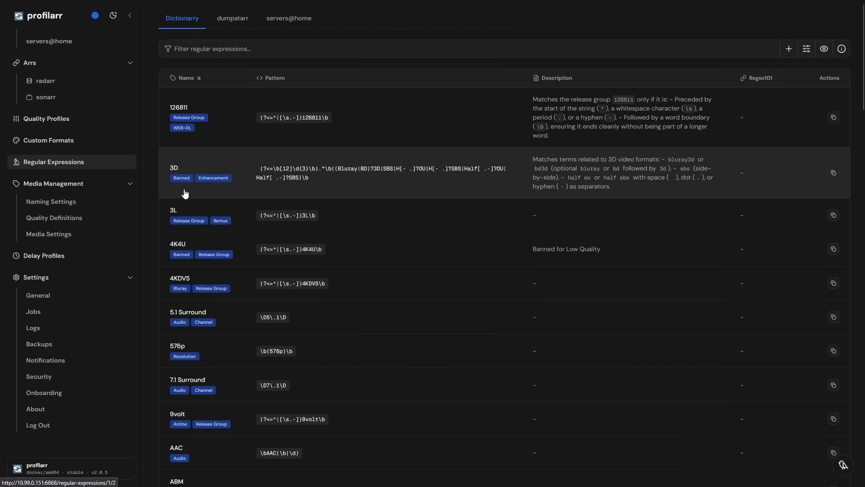
Review the naming settings of Dictionarry and dumpstarr, plus the quality definitions and media settings.
{"action": "left_click", "coordinate": [52, 206]}
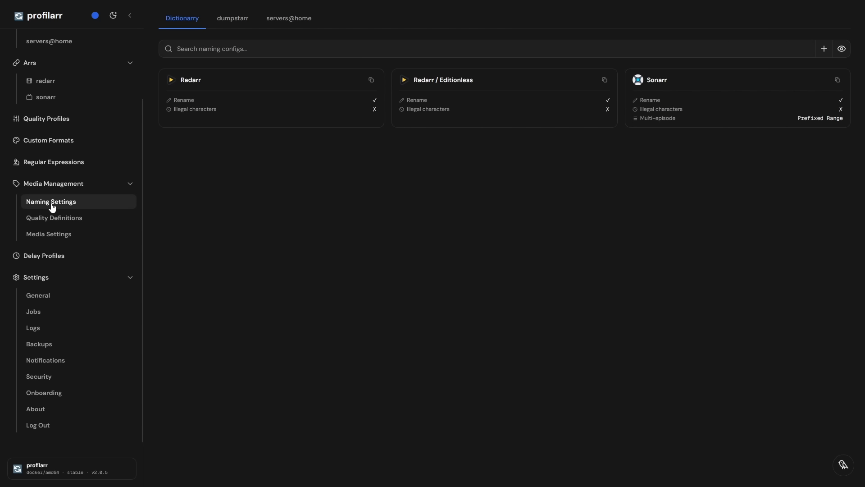
{"action": "left_click", "coordinate": [228, 19]}
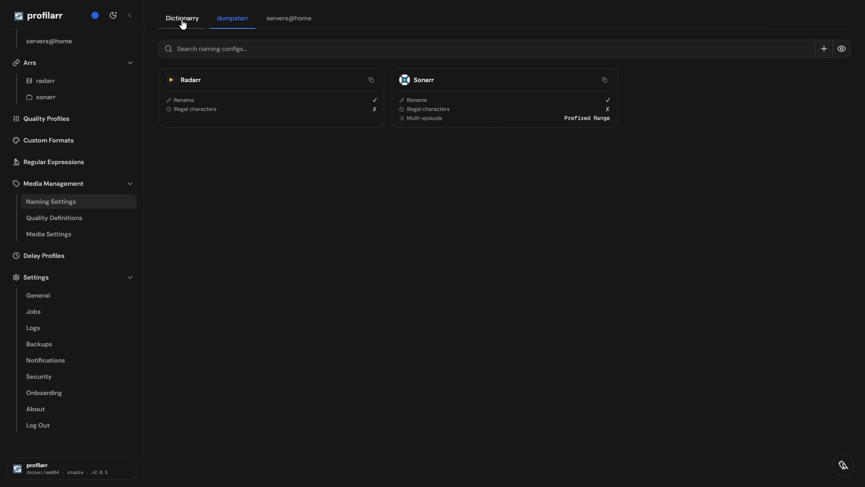
{"action": "left_click", "coordinate": [183, 24]}
{"action": "left_click", "coordinate": [58, 218]}
{"action": "left_click", "coordinate": [65, 242]}
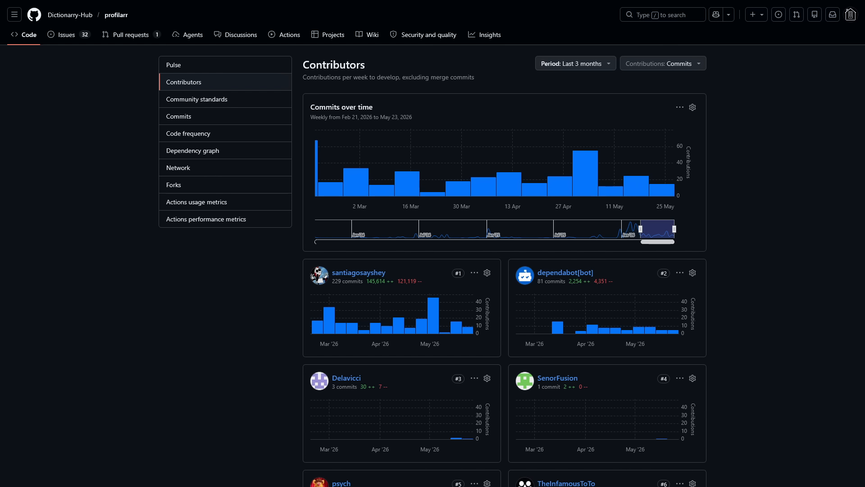
Switch to GitHub and view the Commits and Code frequency graphs of the Dictionarry-Hub/profilarr repository.
{"action": "left_click", "coordinate": [179, 116]}
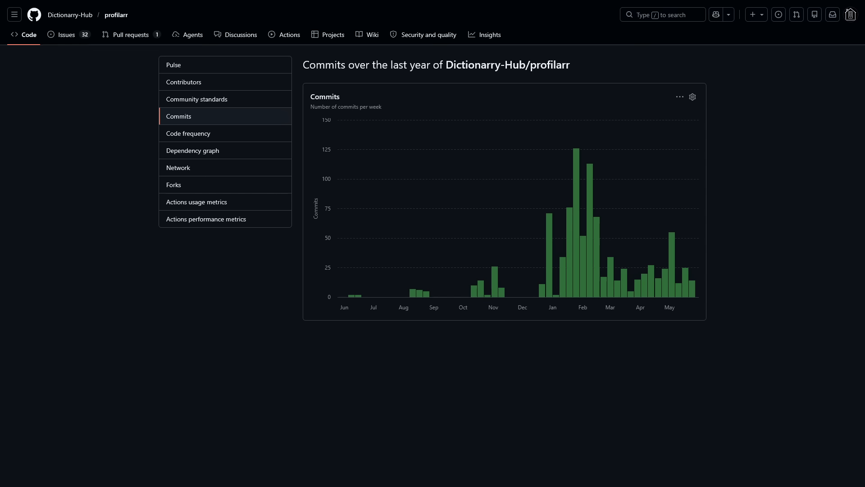
{"action": "left_click", "coordinate": [188, 133]}
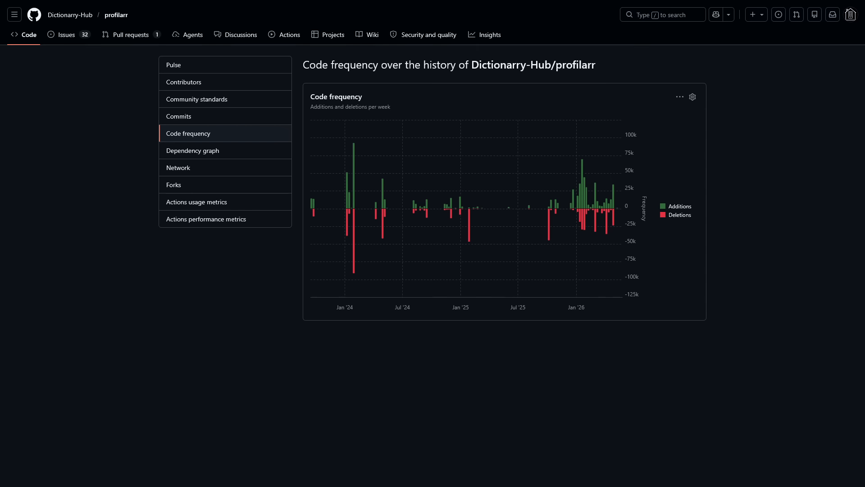